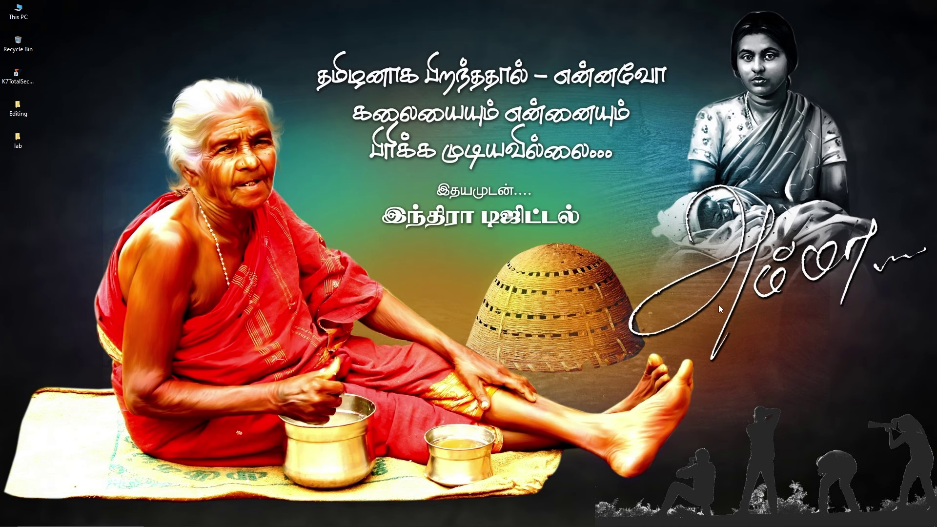
- Refresh the desktop and open the Windows Sound settings from the speaker tray icon
right_click(719, 305)
click(687, 332)
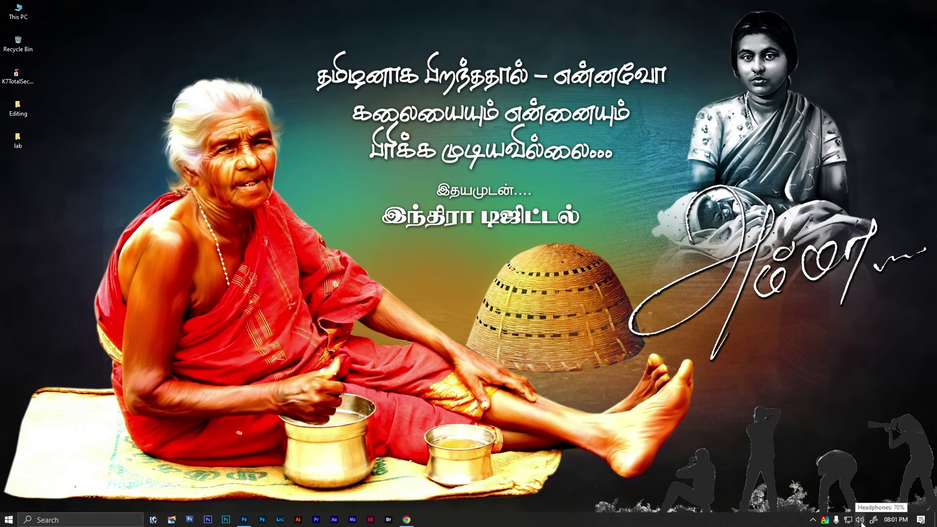
right_click(860, 520)
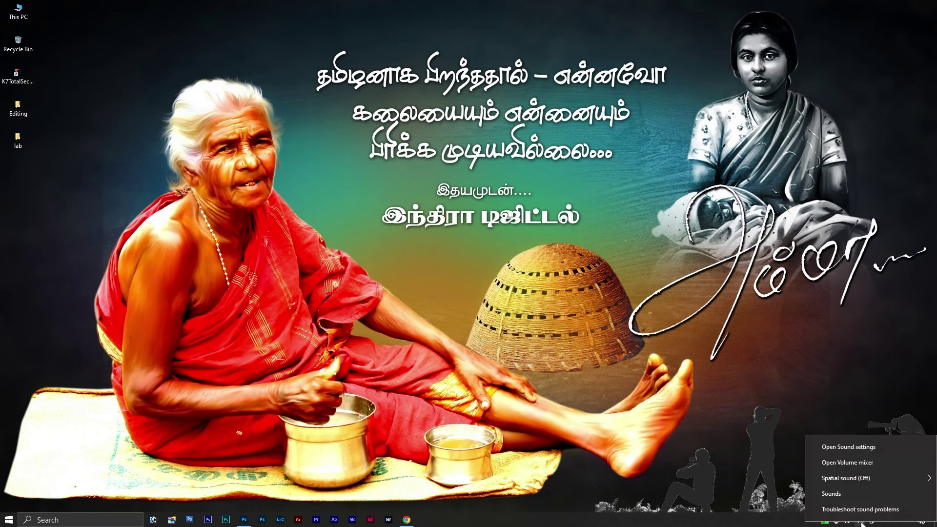
click(845, 492)
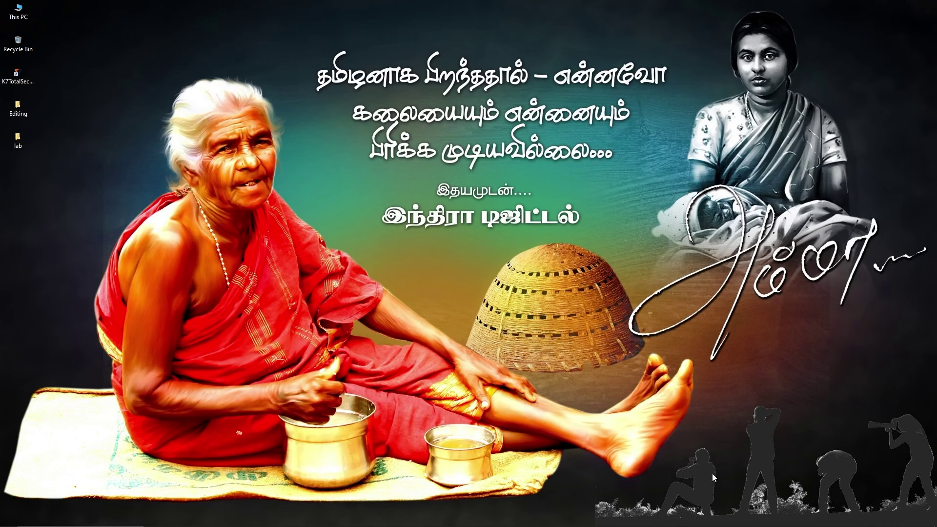
- Centre the Sound window, list the recording devices, and inspect the disabled microphone's options
drag(123, 49, 450, 121)
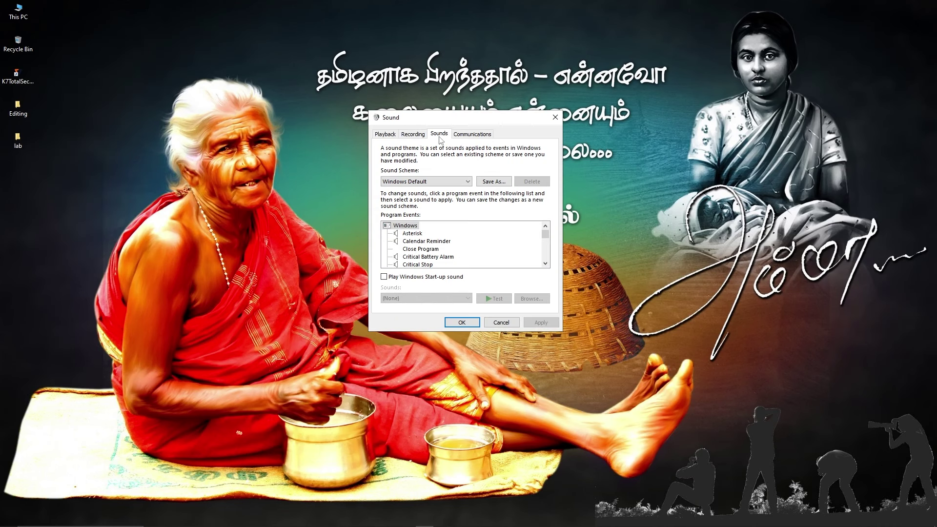
click(413, 134)
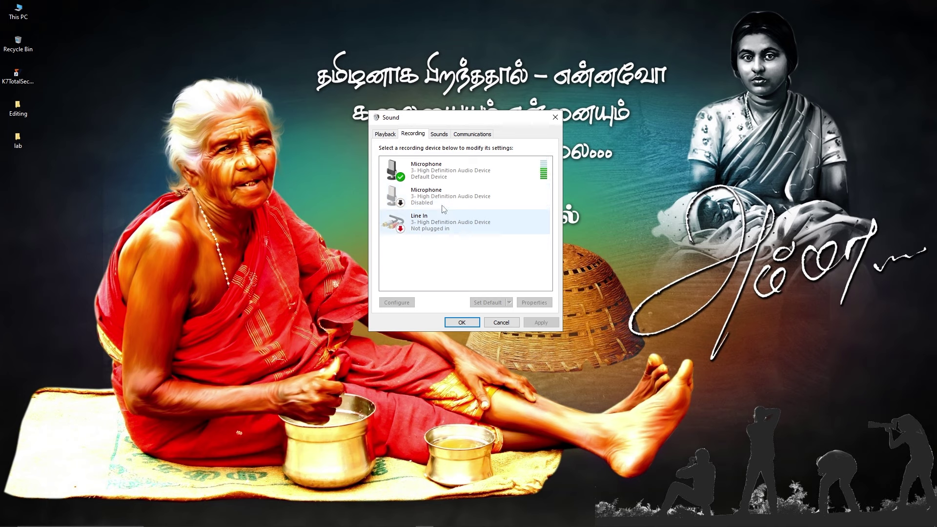
right_click(453, 193)
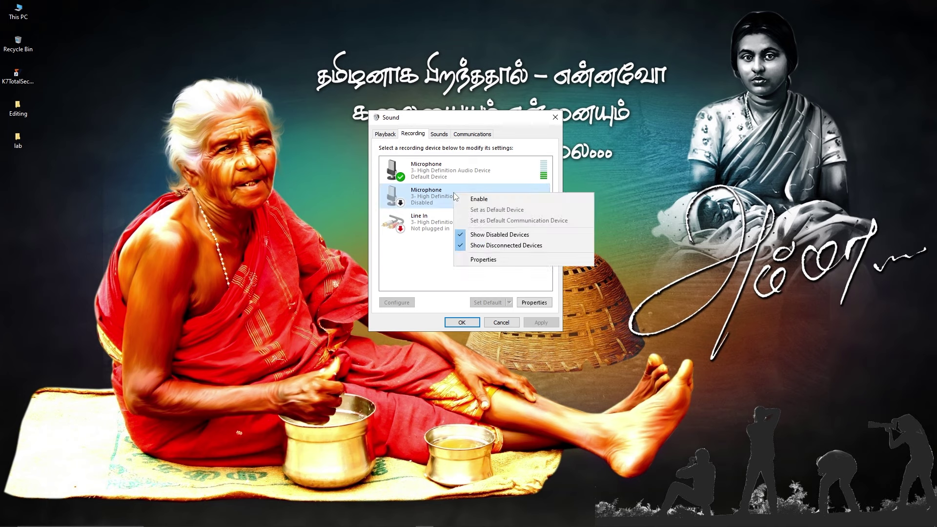
click(427, 253)
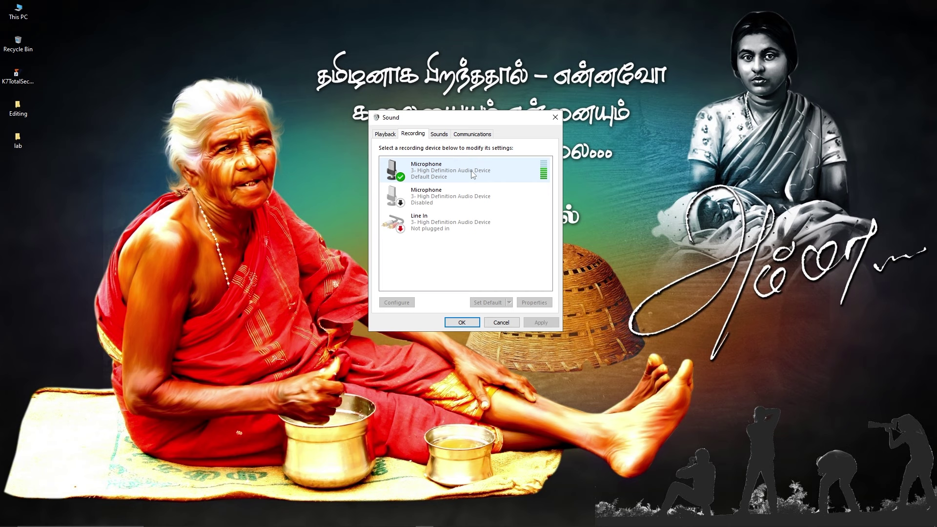
- Verify the default Microphone's Levels show 100 with +30.0 dB boost, then close both dialogs
click(436, 173)
right_click(435, 169)
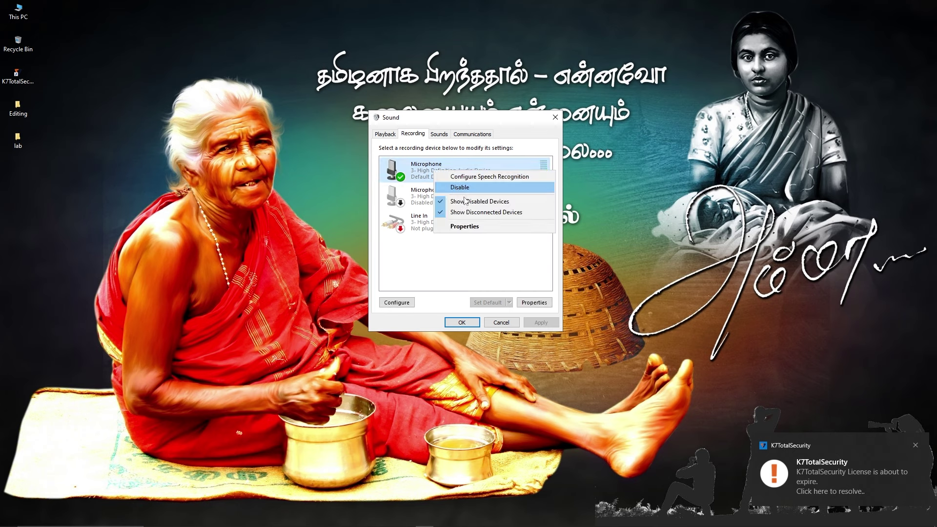
click(478, 228)
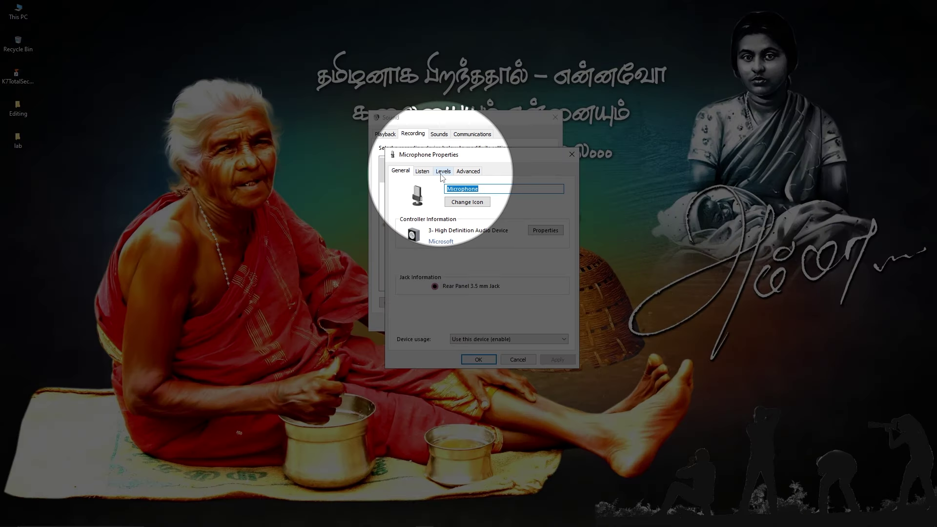
click(442, 173)
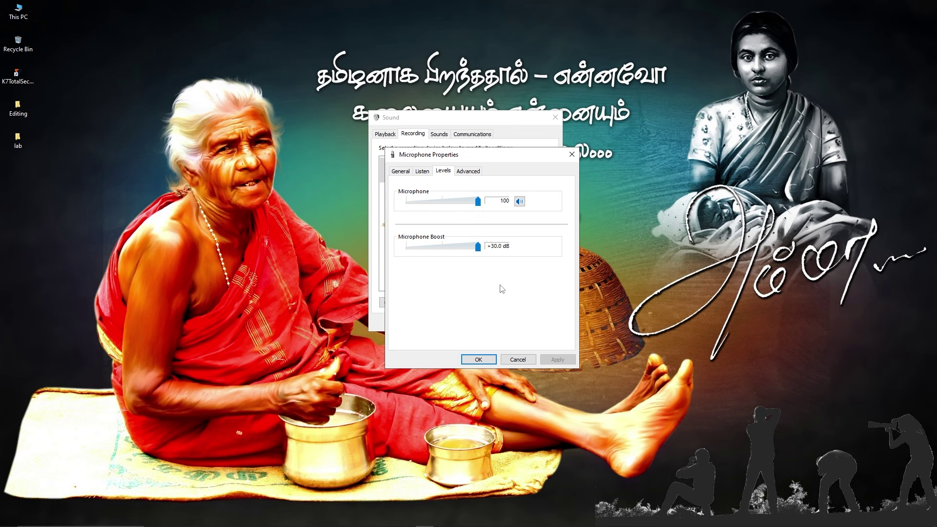
click(487, 359)
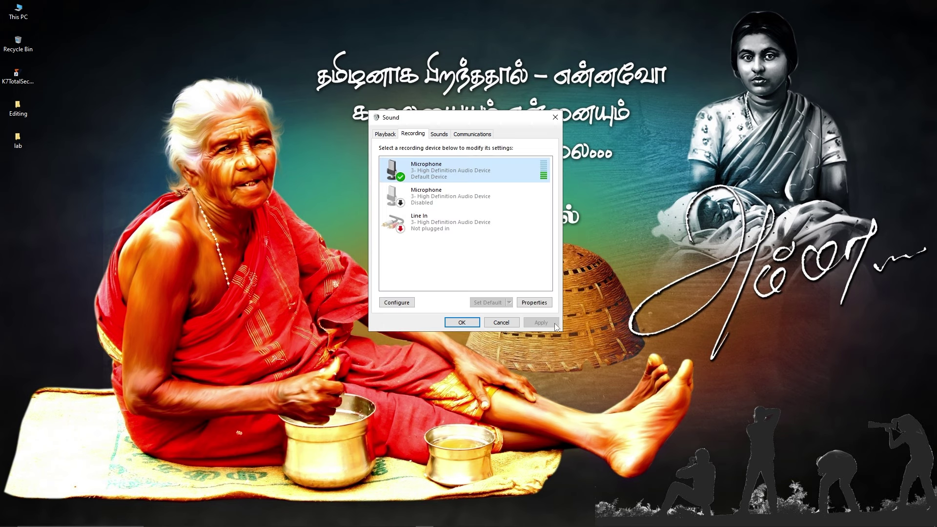
key(Return)
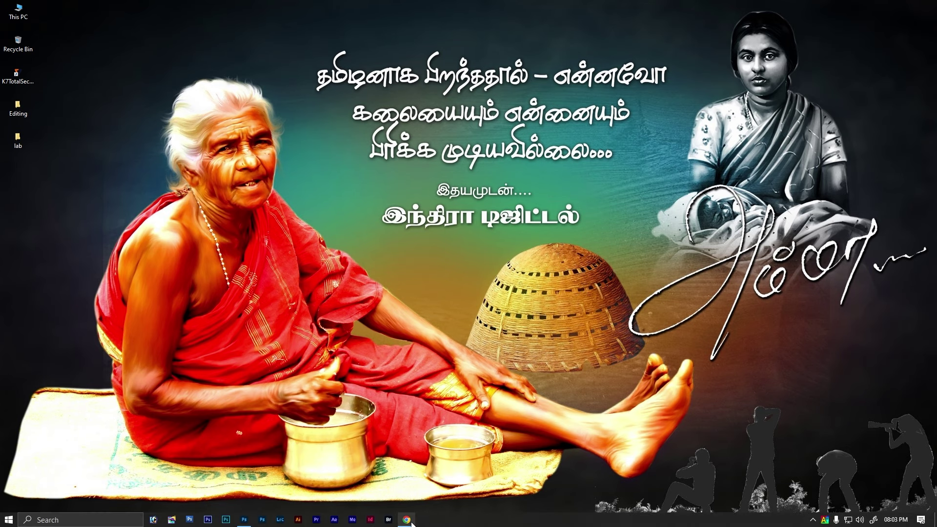
- In Chrome, go to Google Docs through the Google apps grid
click(407, 520)
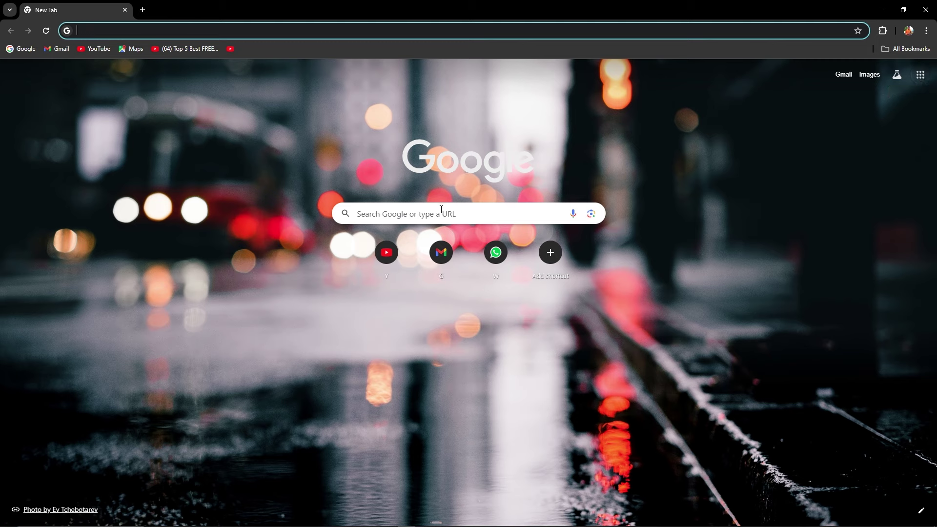
click(920, 75)
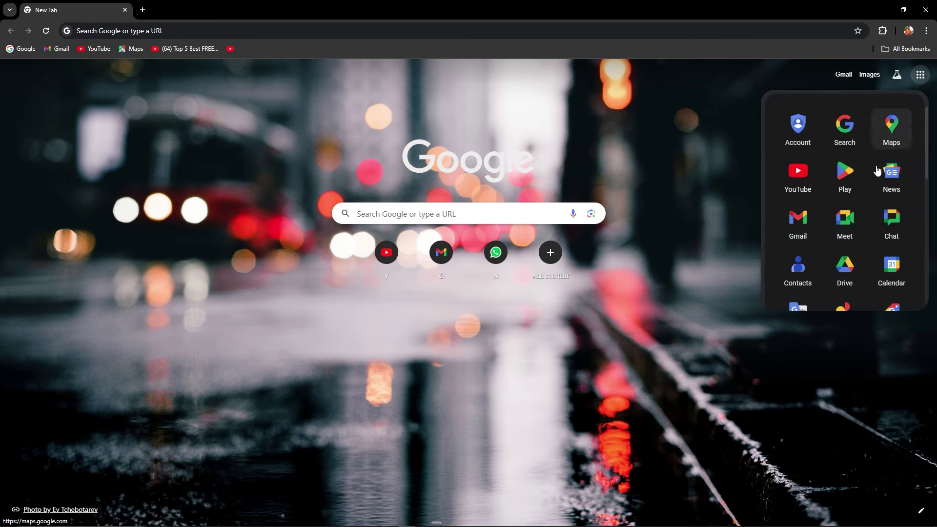
scroll(859, 281, down, 3)
scroll(863, 279, down, 2)
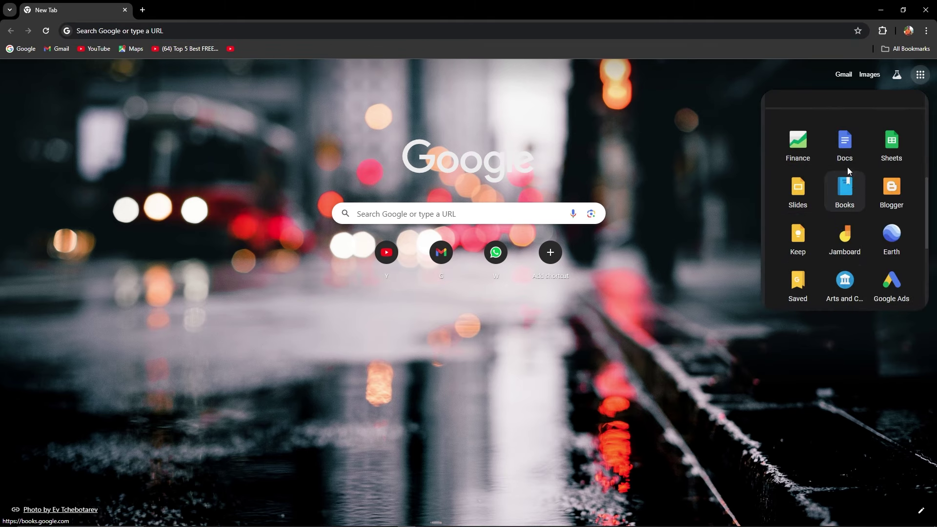
click(847, 140)
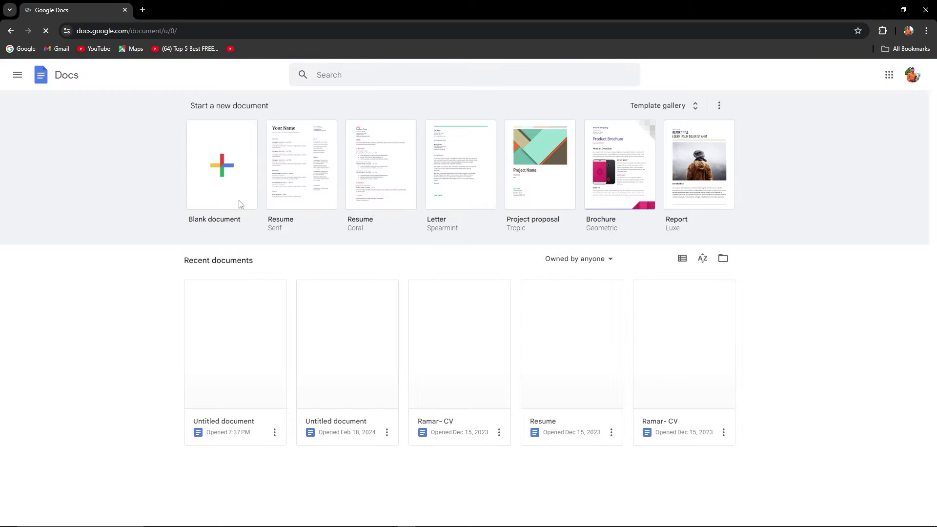
- Create a Blank document and turn on Tools > Voice typing
click(213, 175)
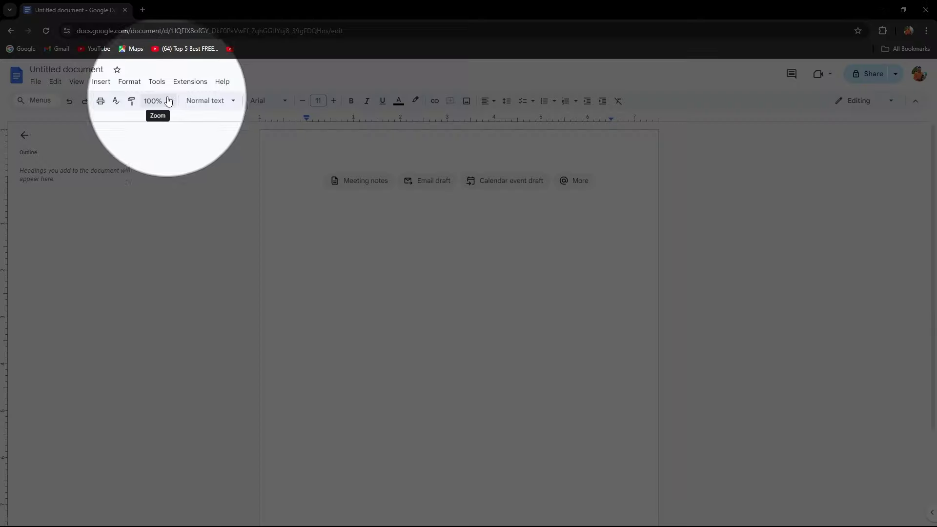
click(157, 82)
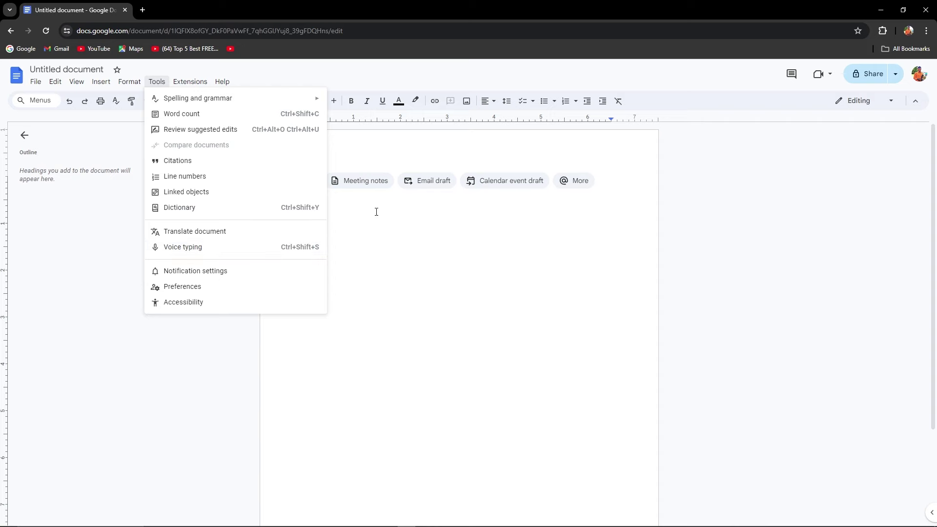
click(386, 225)
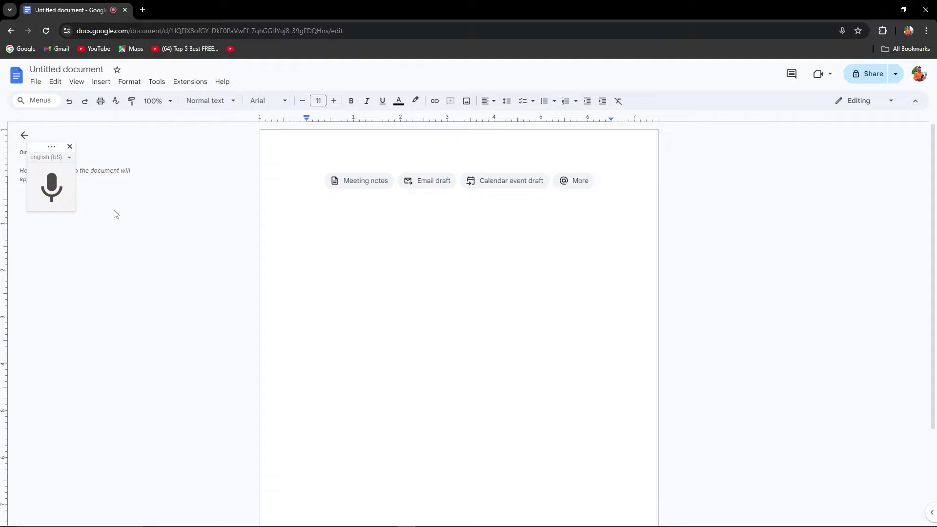
mouse_move(51, 187)
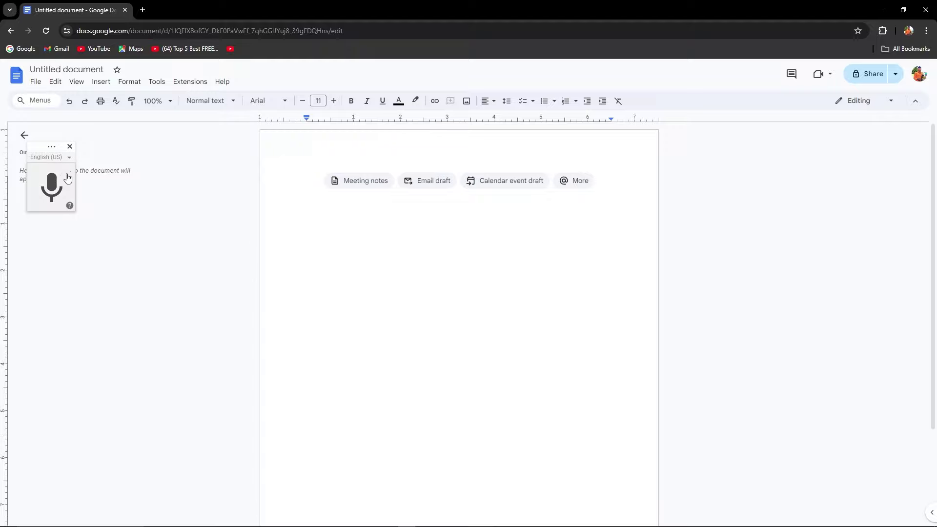
- Switch the voice typing language to English (India) and test the microphone
click(69, 157)
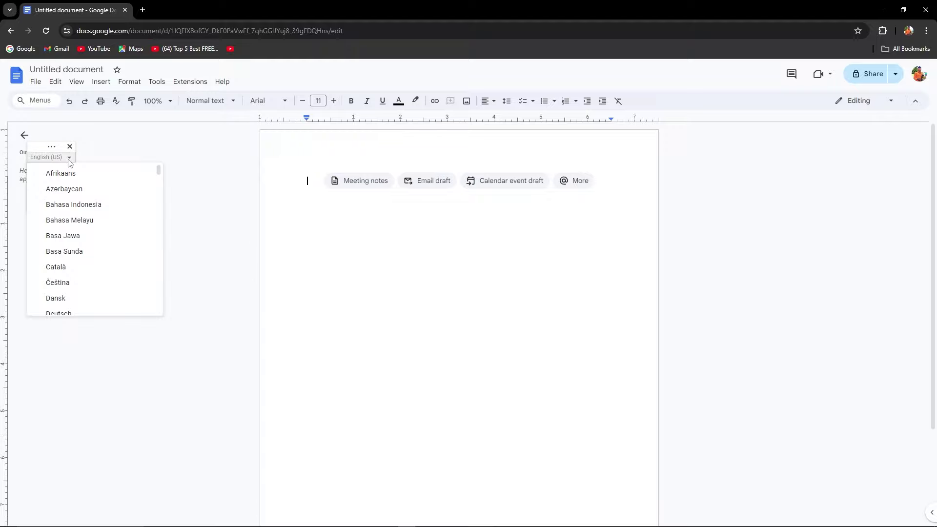
mouse_move(159, 171)
mouse_down()
mouse_move(161, 212)
mouse_move(158, 190)
mouse_up()
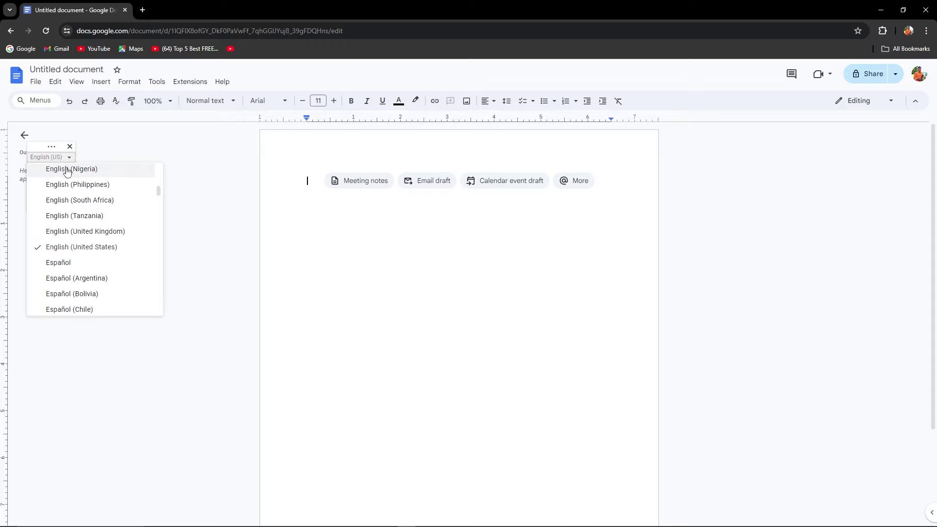
scroll(85, 222, up, 1)
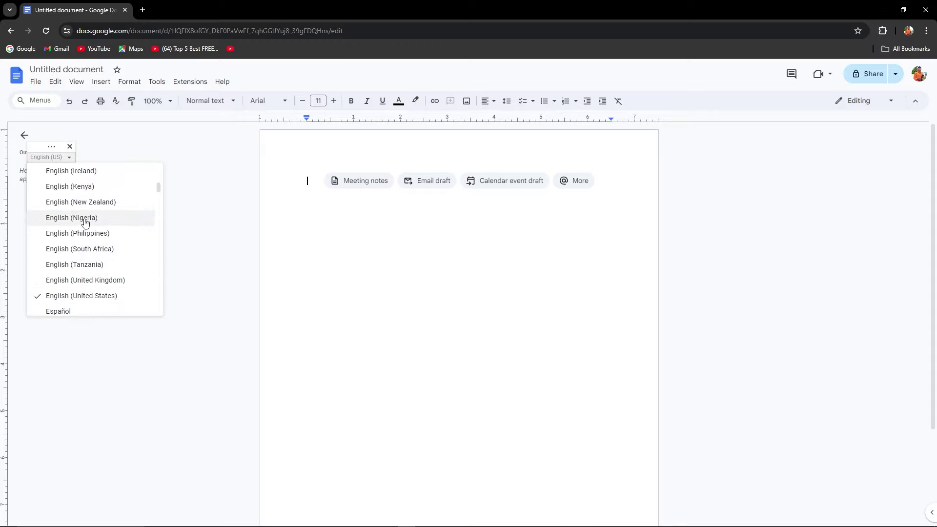
scroll(97, 220, up, 1)
scroll(110, 205, up, 1)
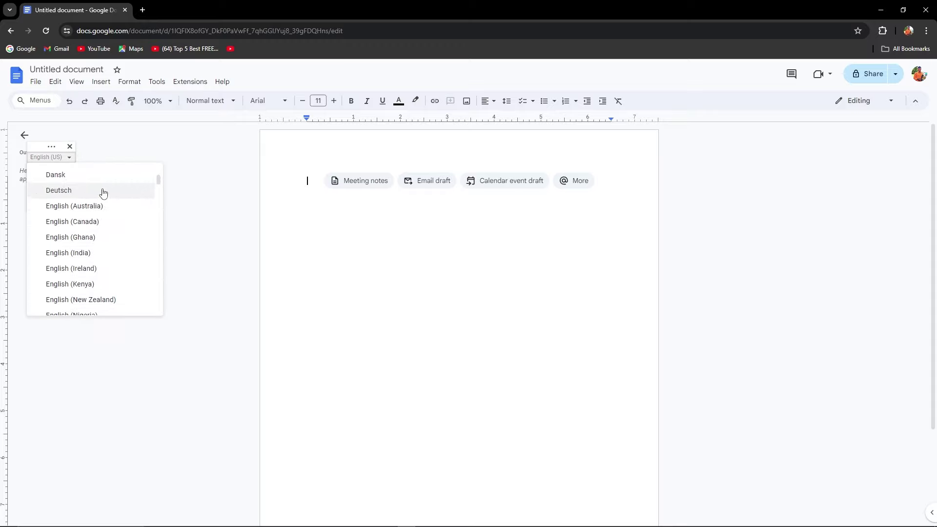
click(108, 255)
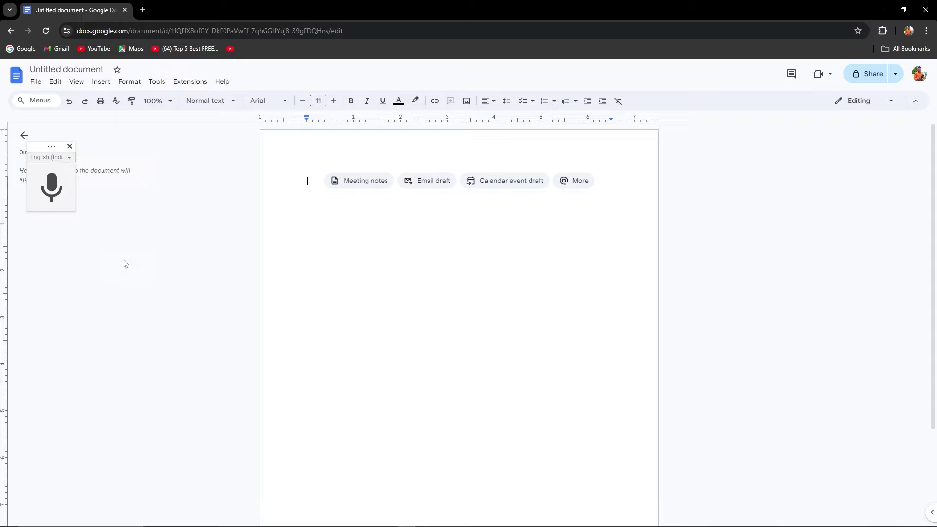
click(54, 197)
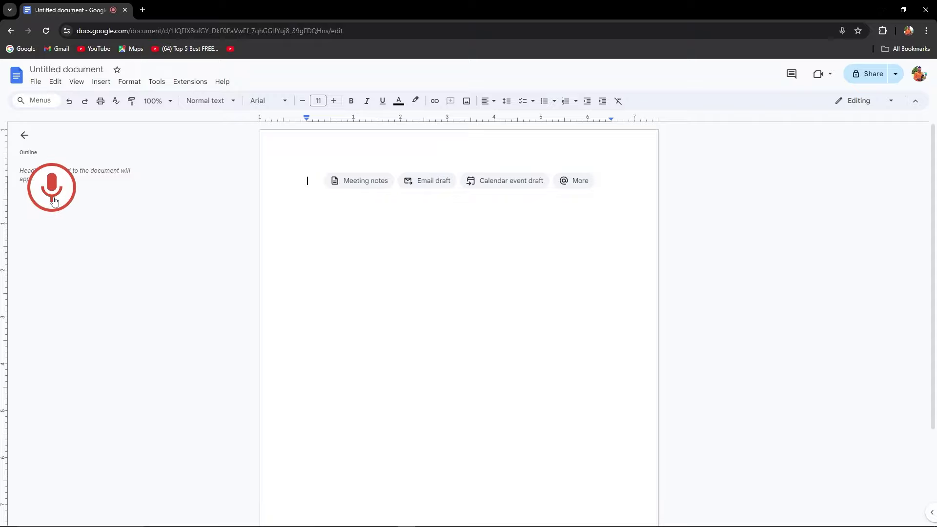
click(53, 202)
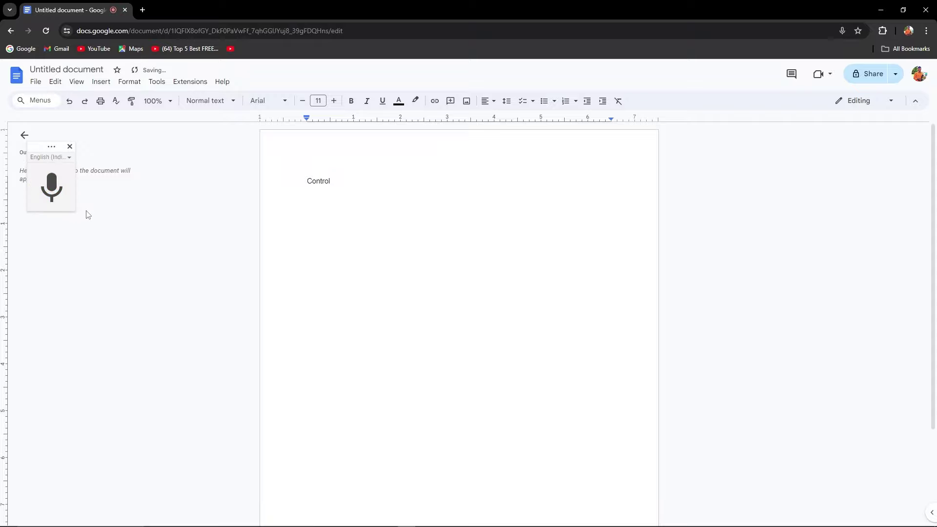
- Delete the stray word 'Control', dictate the 'Hello friends welcome to my channel' greeting, and add a new line
key(ctrl+a)
key(BackSpace)
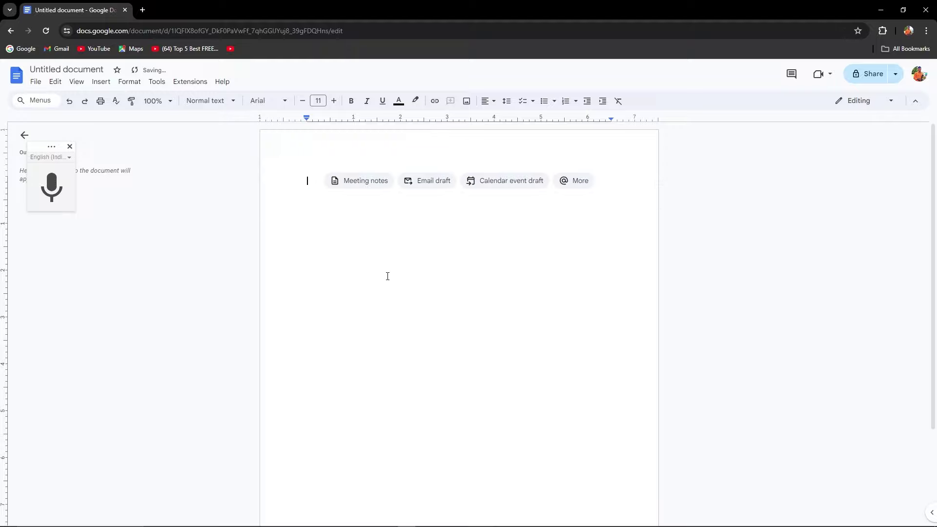
key(ctrl+shift+s)
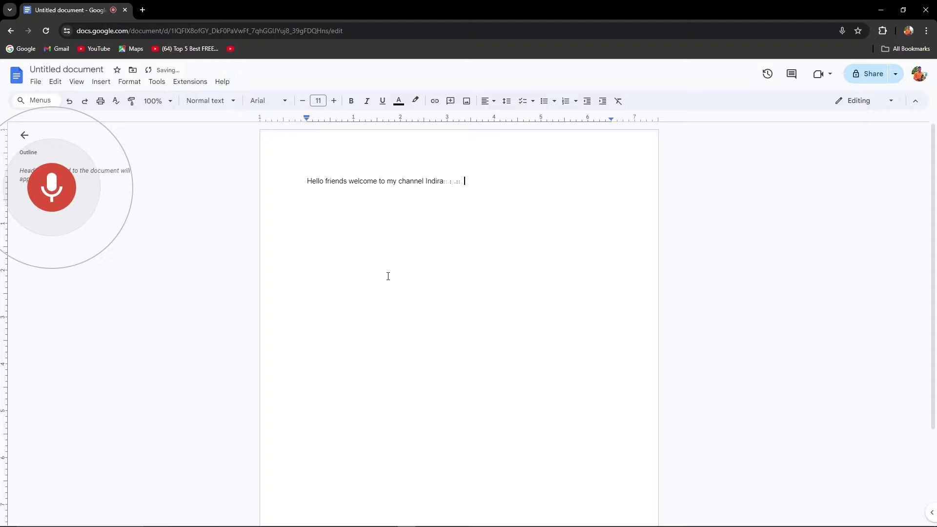
click(69, 202)
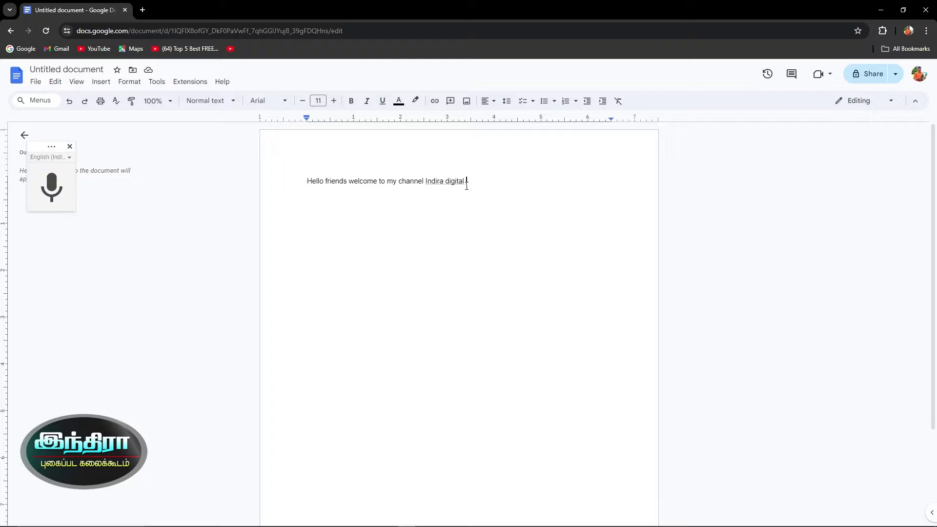
key(Return)
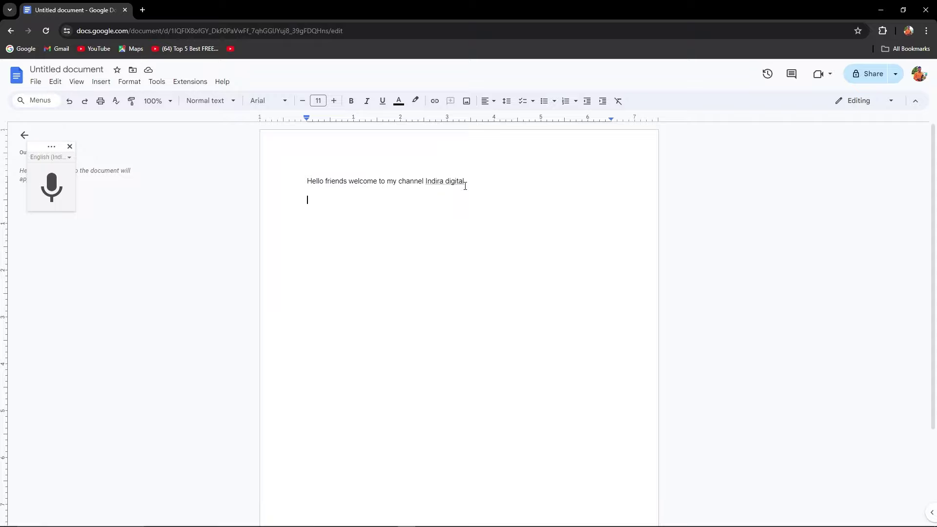
- Change the dictation language to Tamil (India) and dictate the Tamil wedding welcome line
click(68, 158)
drag(159, 182, 158, 294)
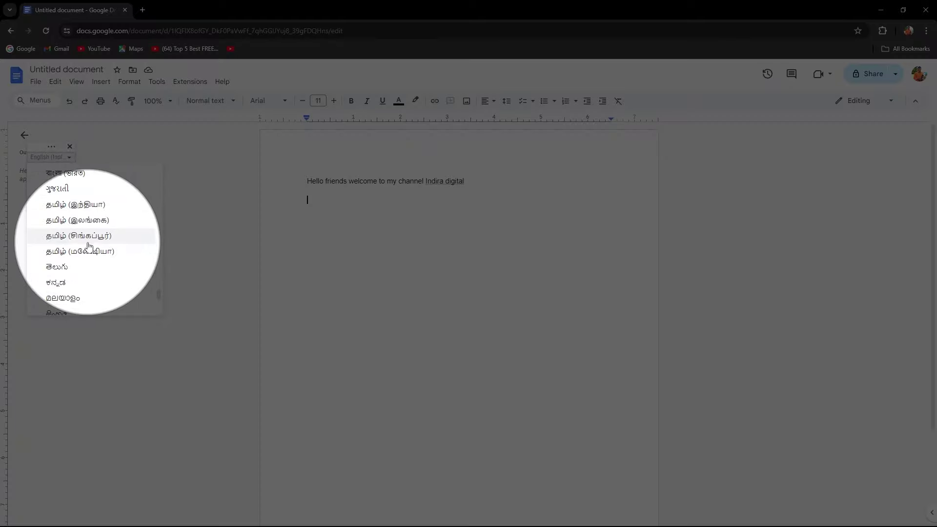
click(111, 209)
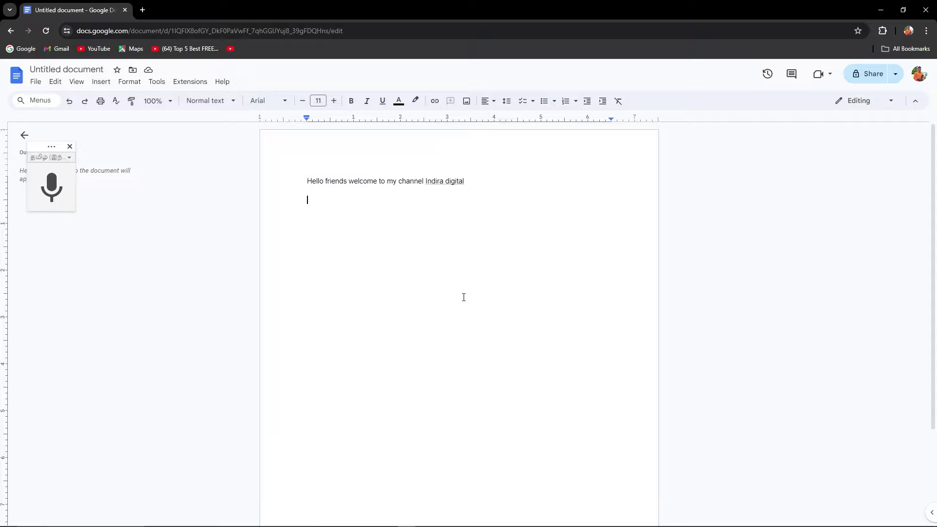
key(ctrl+shift+s)
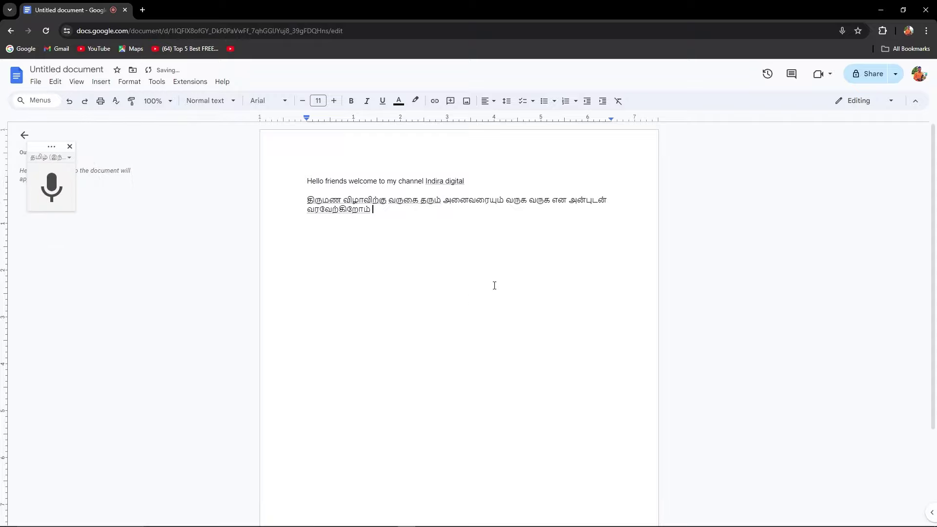
- Set page zoom to 150%, break the line before அனைவரையும், and select the whole Tamil paragraph
key(ctrl+plus)
key(ctrl+plus)
key(ctrl+plus)
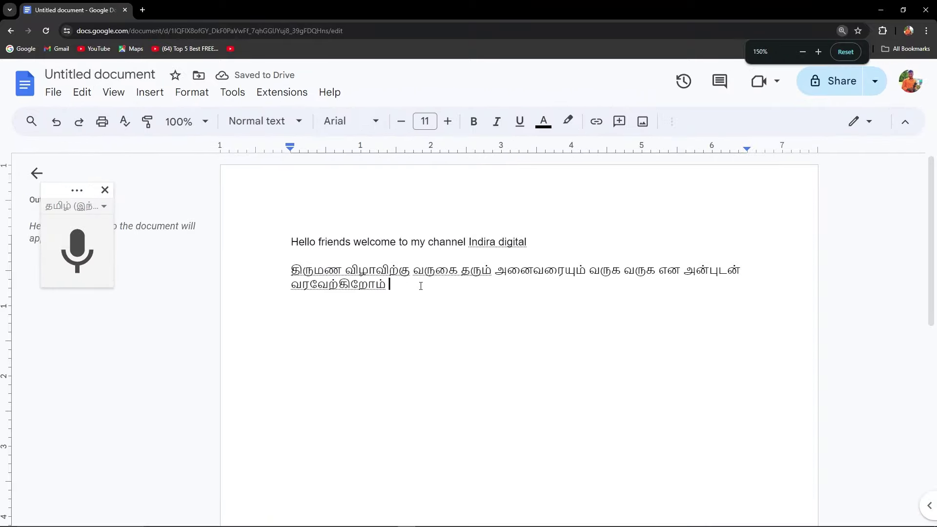
key(ctrl+plus)
key(ctrl+minus)
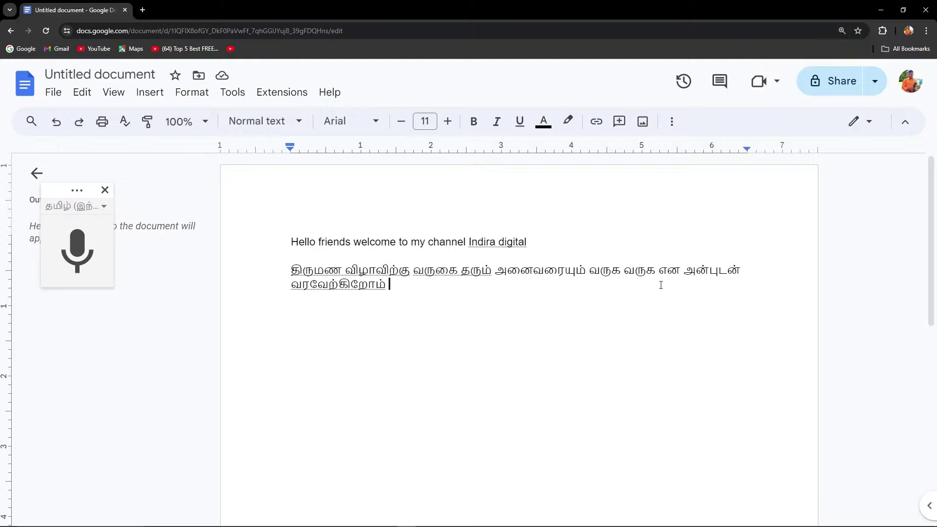
click(499, 274)
key(Return)
drag(291, 270, 385, 305)
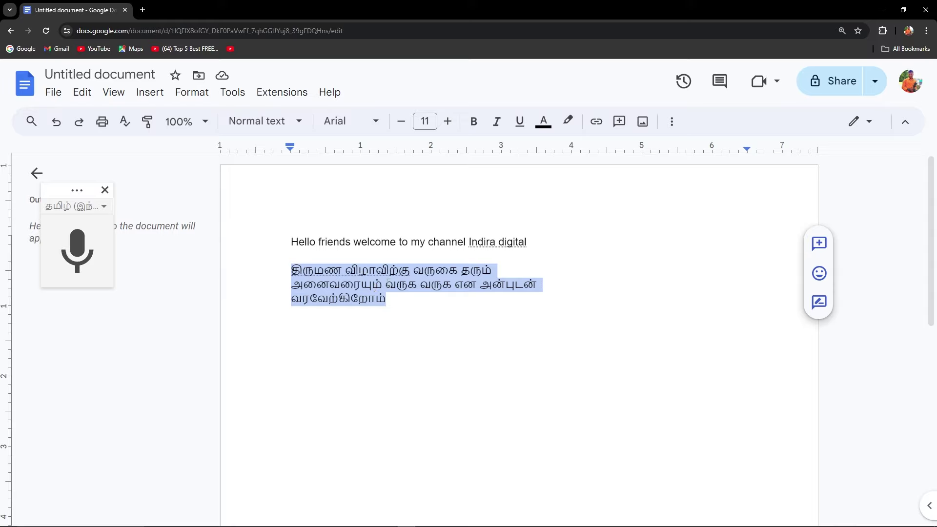
drag(292, 270, 386, 302)
- Paste the copied Tamil text into the Photoshop canvas as a new type layer
click(881, 10)
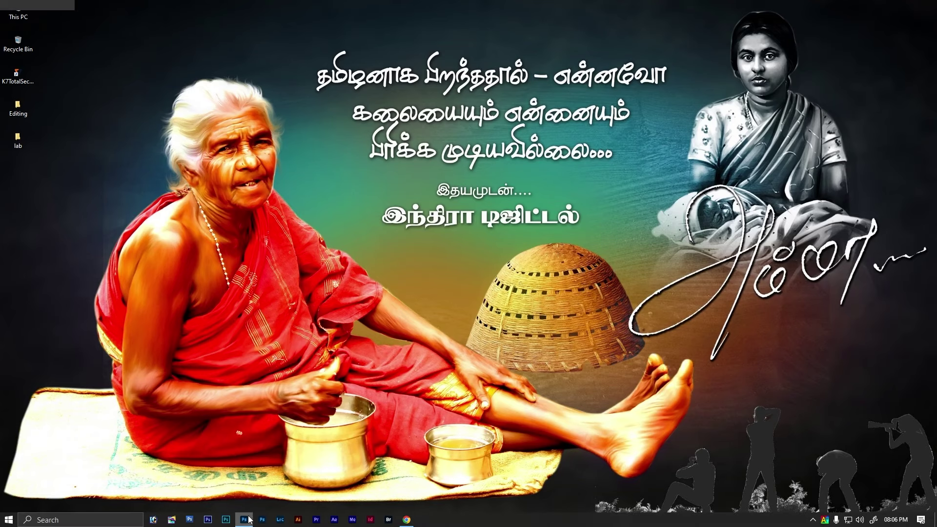
click(244, 520)
key(t)
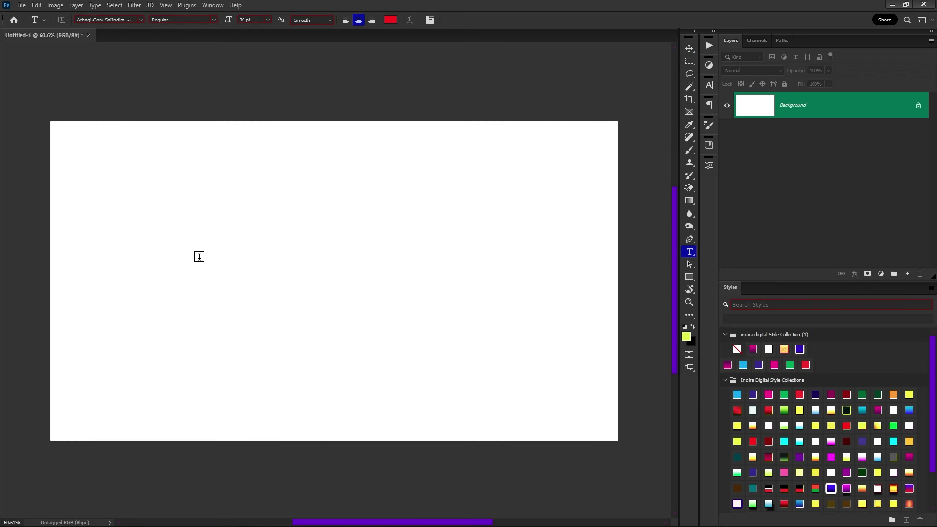
click(202, 210)
key(ctrl+v)
click(267, 282)
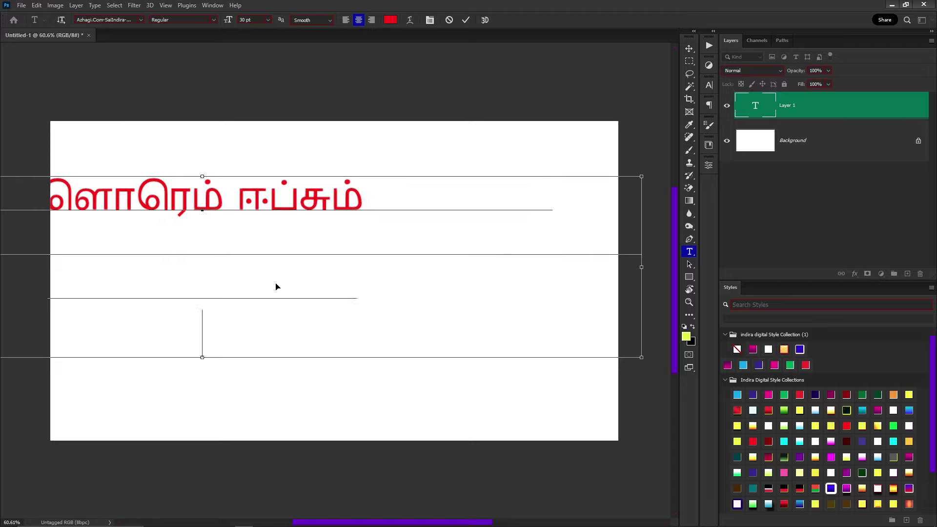
- Scale the Tamil text layer to about 53% and centre it on the canvas
key(v)
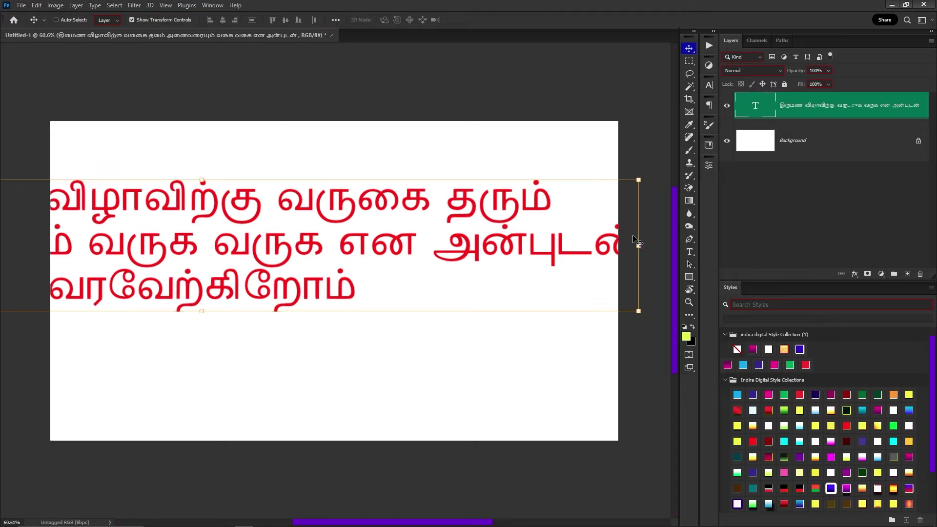
key(ctrl+t)
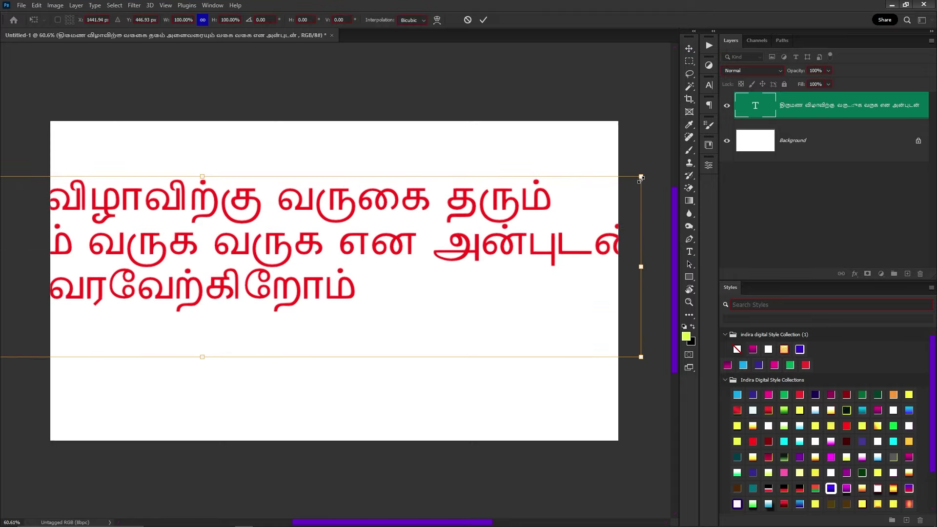
drag(641, 176, 227, 248)
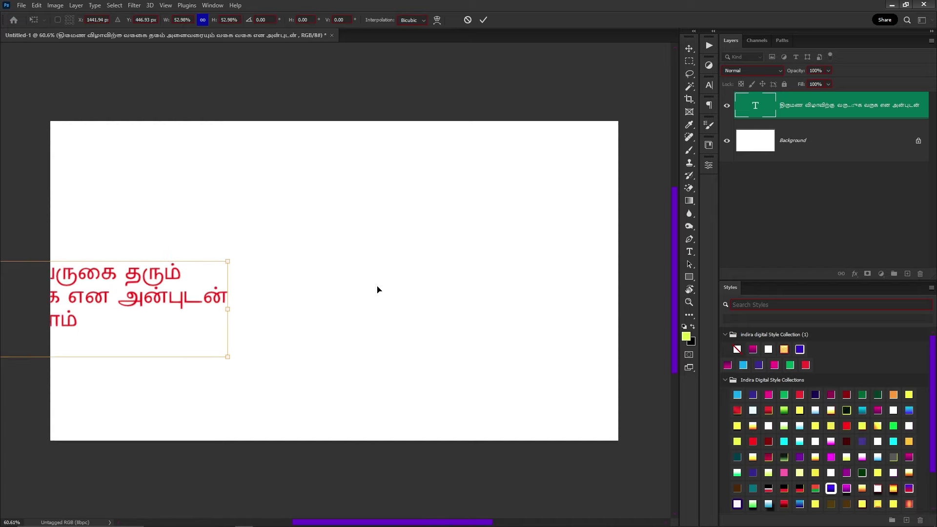
drag(85, 302, 411, 265)
key(Return)
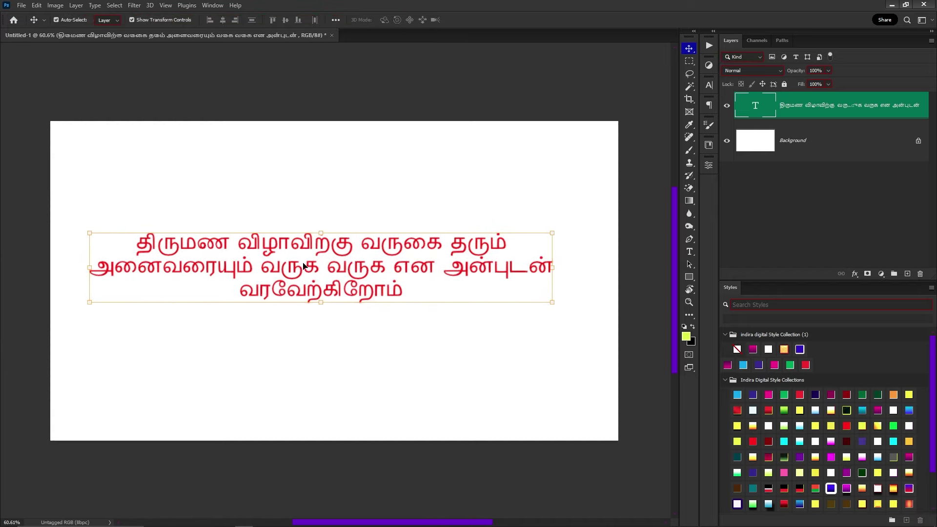
- Widen the Tamil text's line spacing and move it into the canvas's upper half
key(t)
click(304, 262)
key(ctrl+a)
key(ctrl+c)
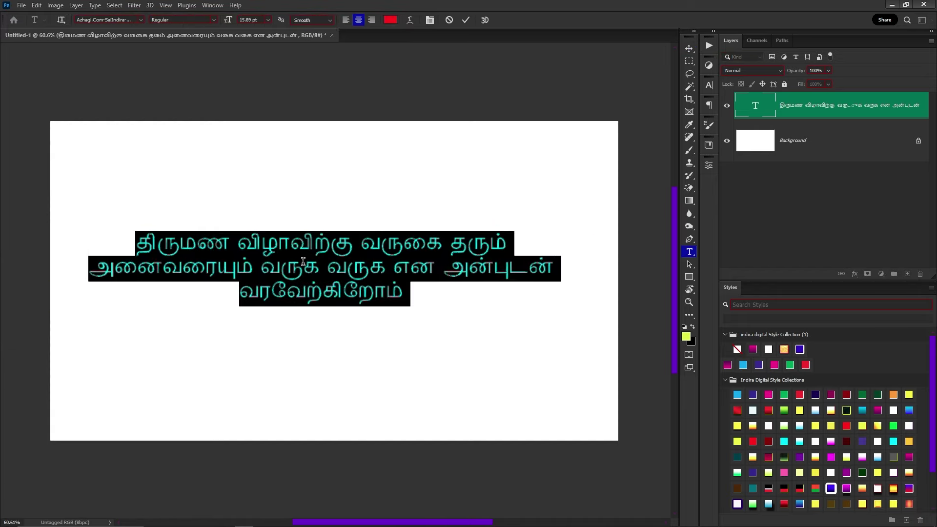
key(alt+Down)
key(alt+Down)
key(alt+Down)
key(alt+Down)
key(alt+Down)
key(alt+Down)
key(ctrl+h)
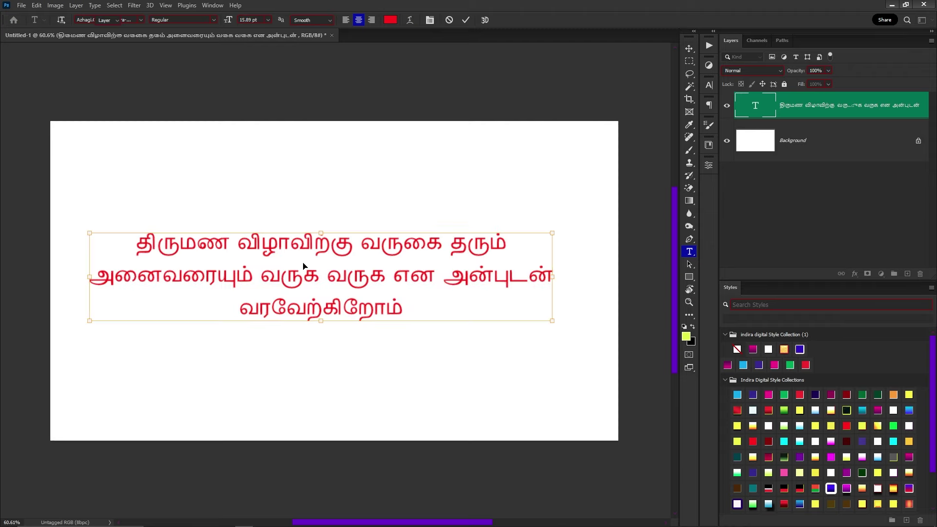
key(v)
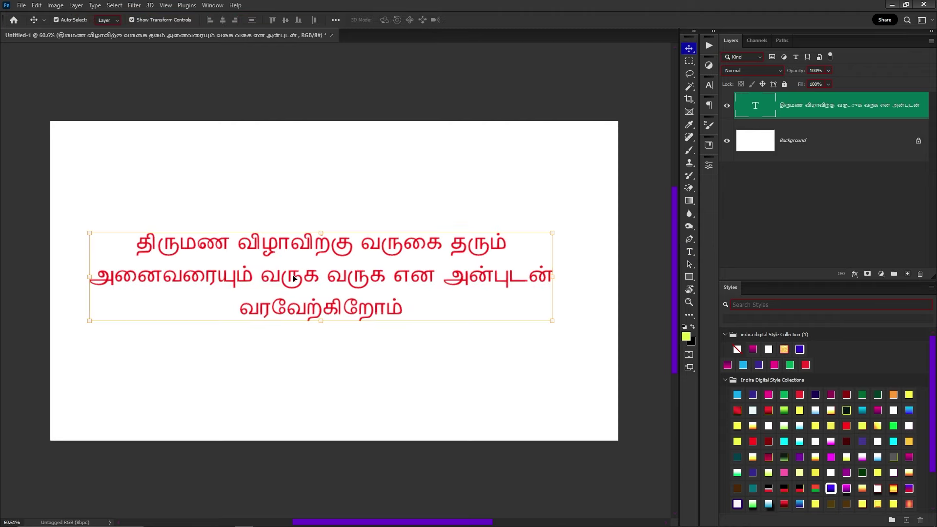
drag(293, 279, 294, 220)
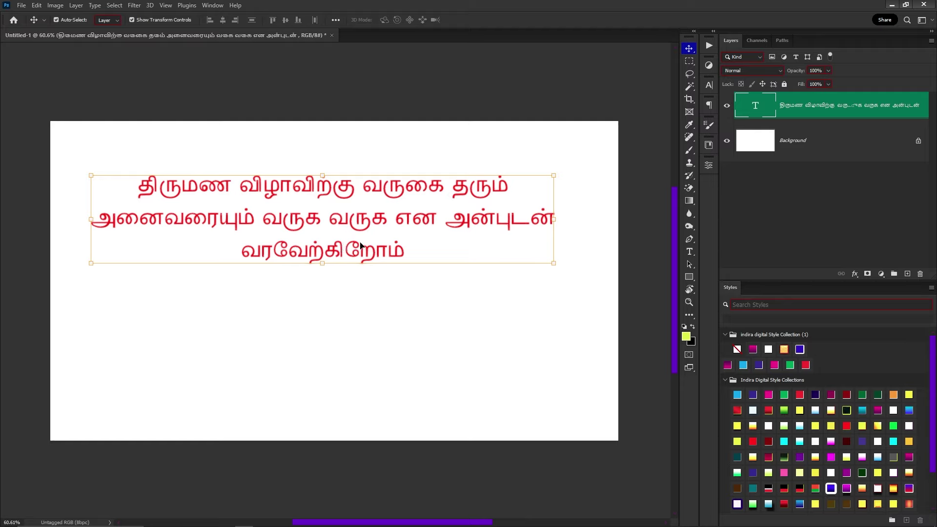
click(893, 6)
- Refresh the desktop and bring the Google Docs window in Chrome back to the front
right_click(640, 255)
click(601, 276)
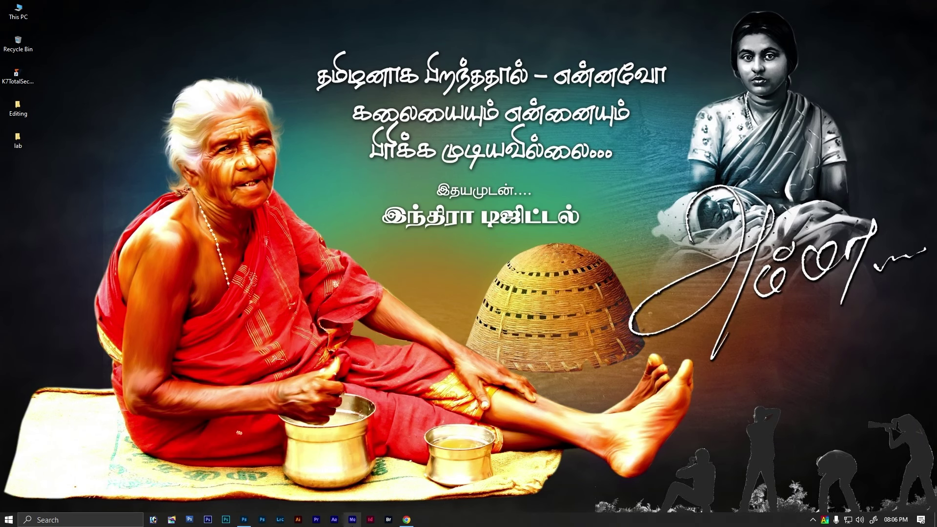
click(406, 519)
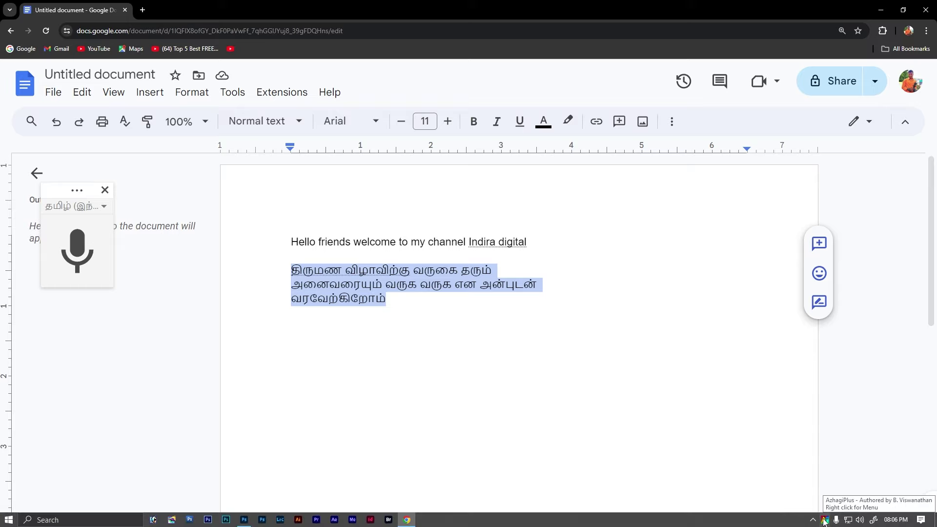
- Launch the Azhagi+ Fonts Converter and paste the Tamil welcome text into the source pane
click(825, 522)
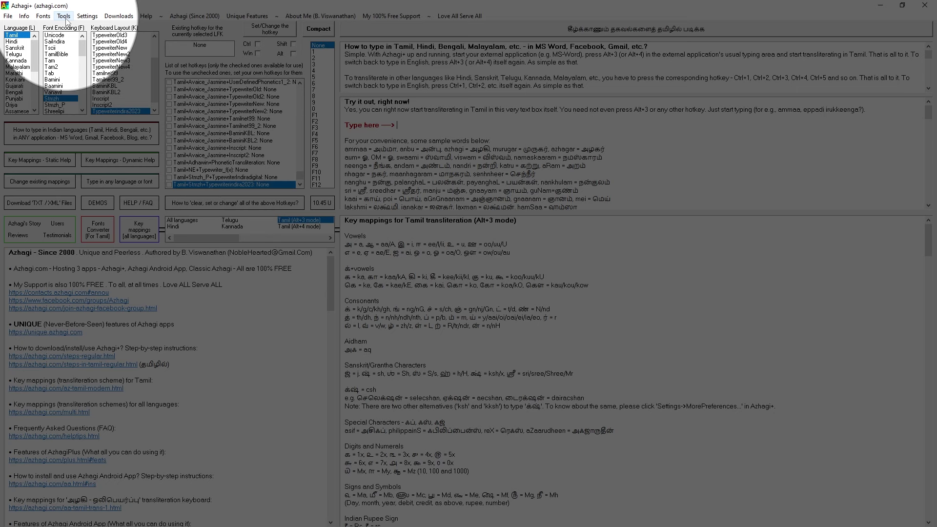
click(64, 17)
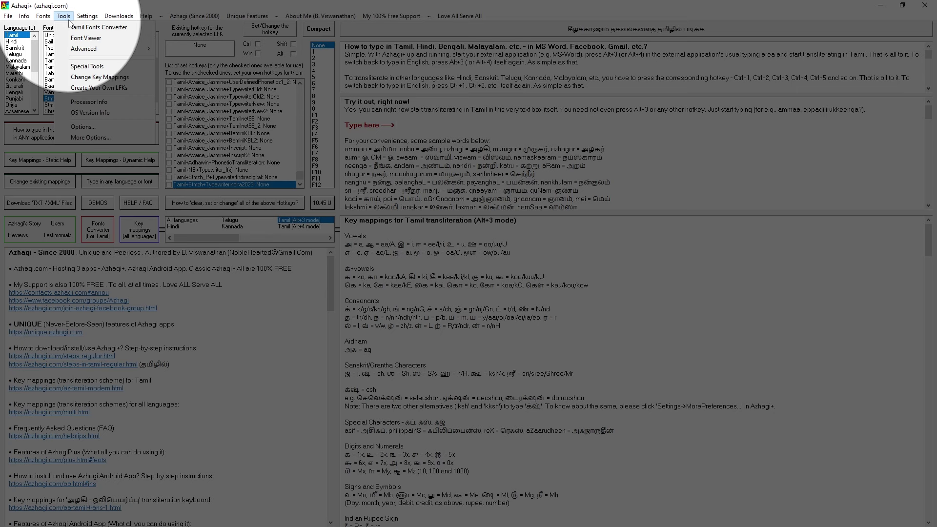
click(83, 26)
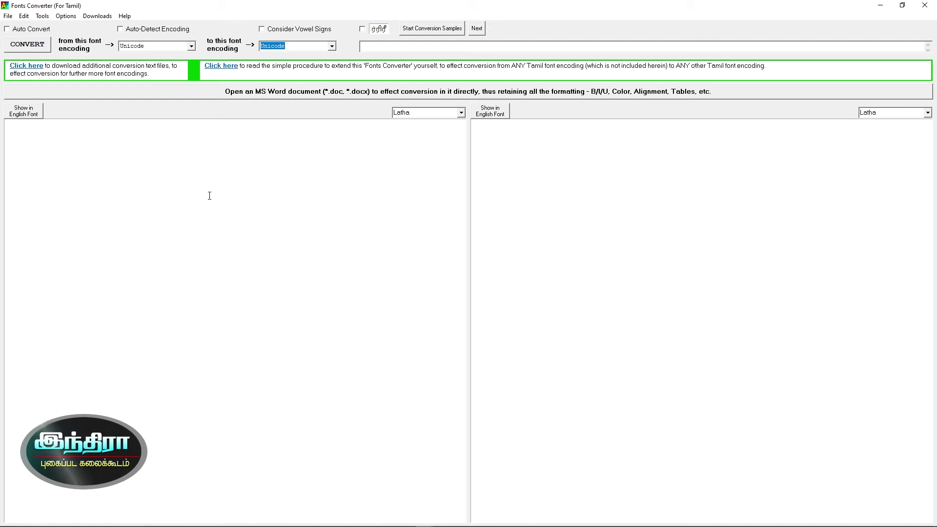
key(ctrl+v)
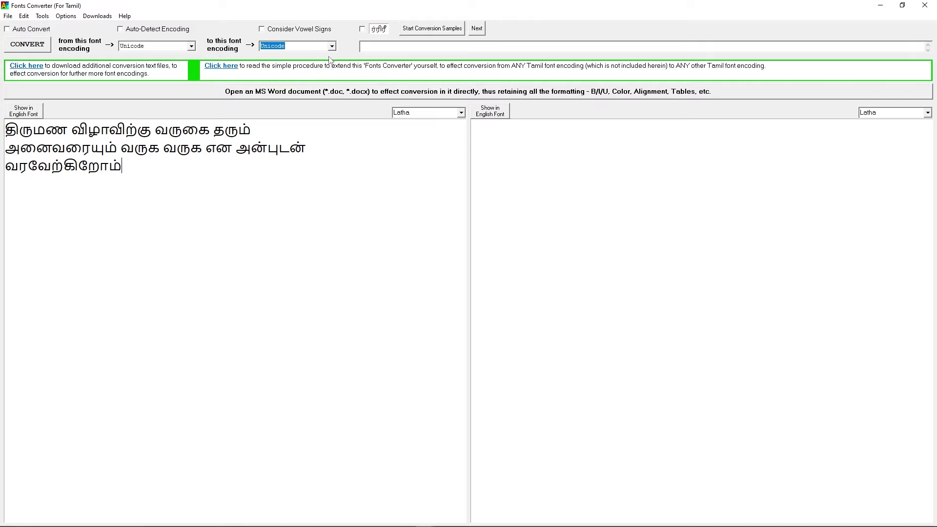
- Convert the text from Unicode to Stmzh encoding and select the converted output
click(334, 51)
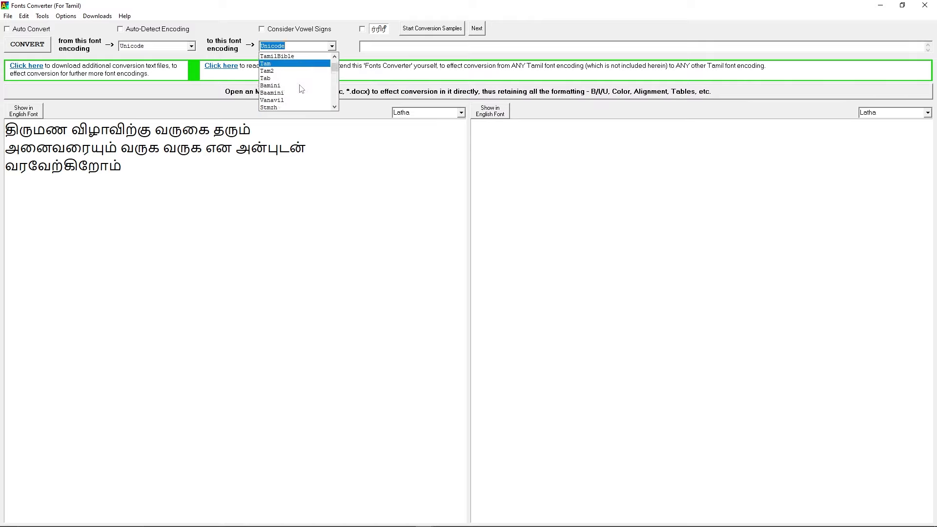
scroll(299, 88, down, 2)
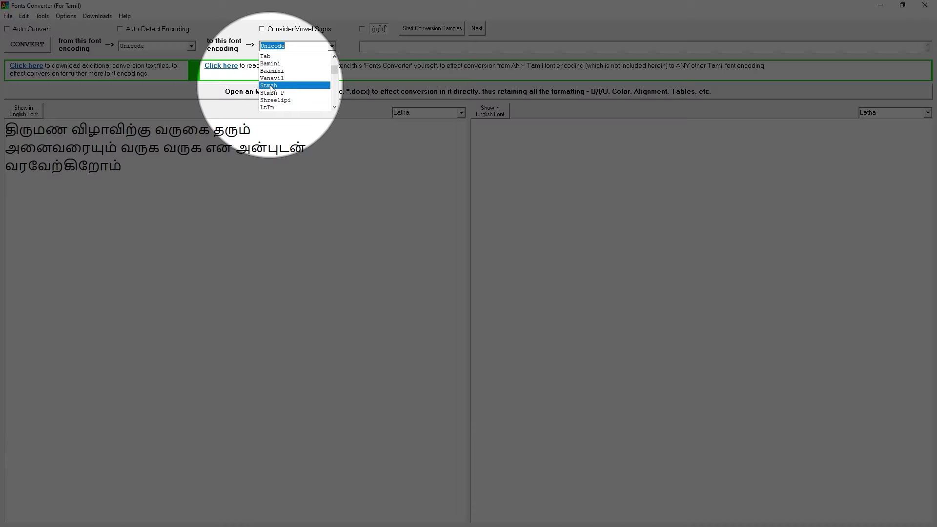
click(270, 87)
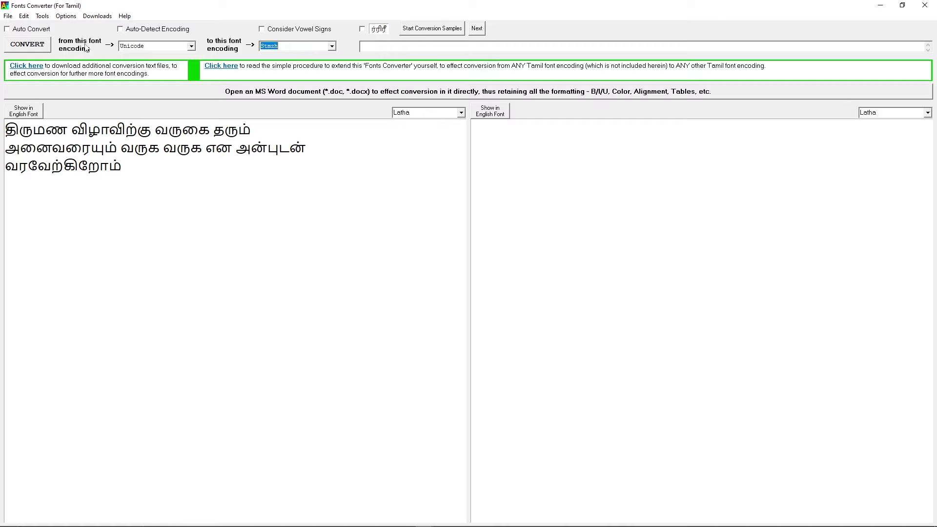
click(30, 46)
click(820, 159)
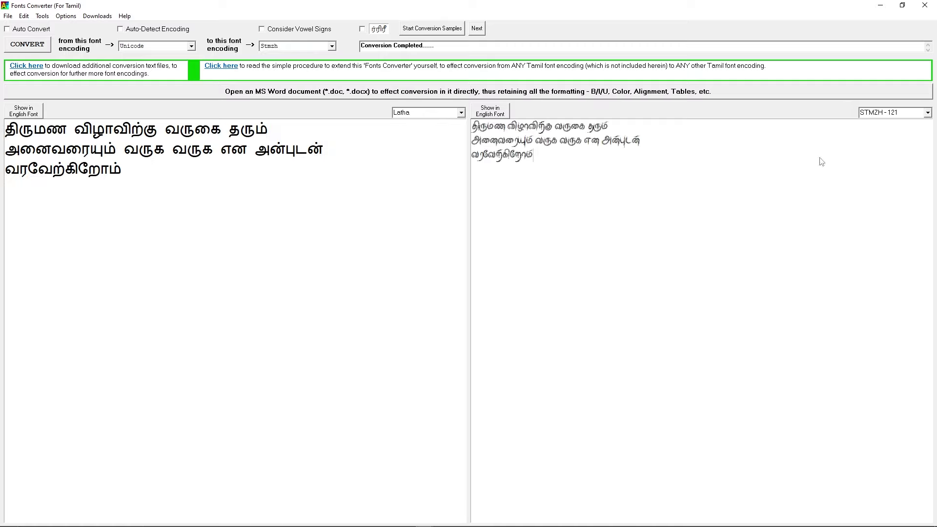
key(ctrl+a)
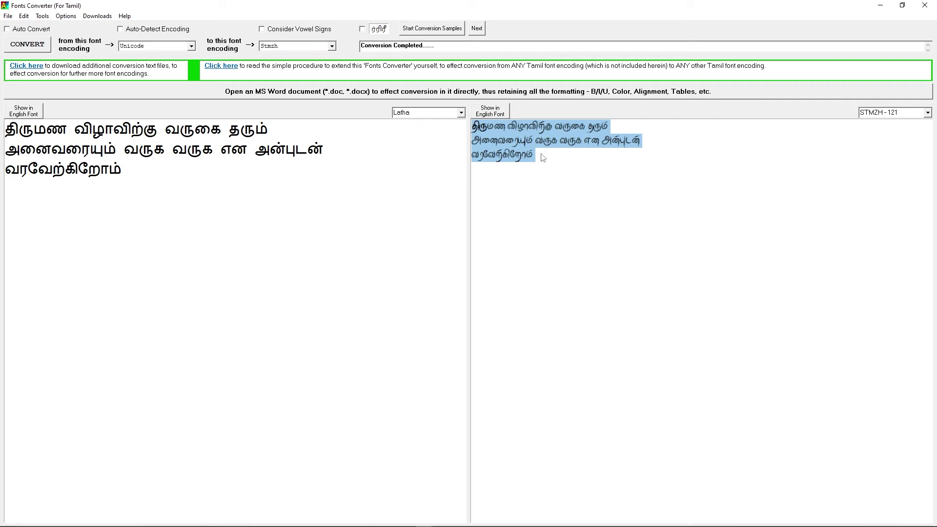
key(alt+Tab)
key(alt+Tab)
- Move the original Tamil text higher and paste the converted text as a new layer below it
key(Tab)
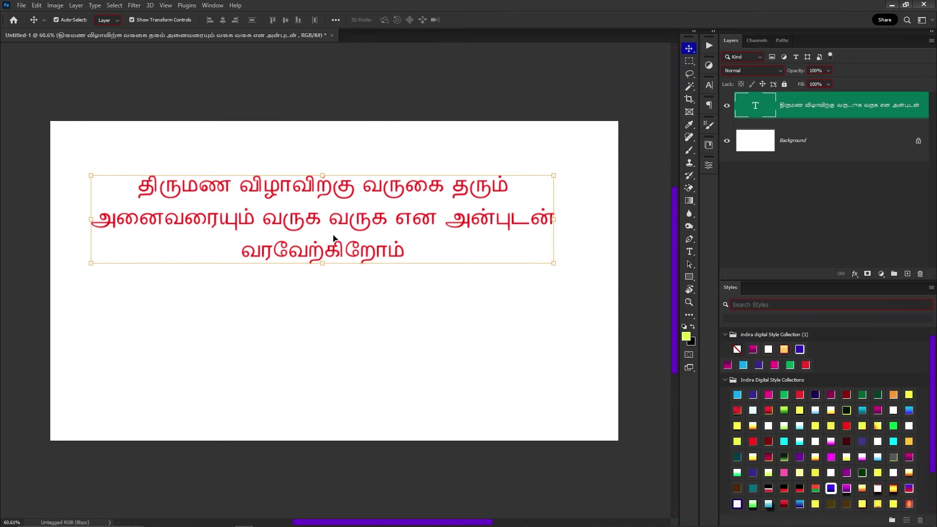
drag(335, 239, 335, 206)
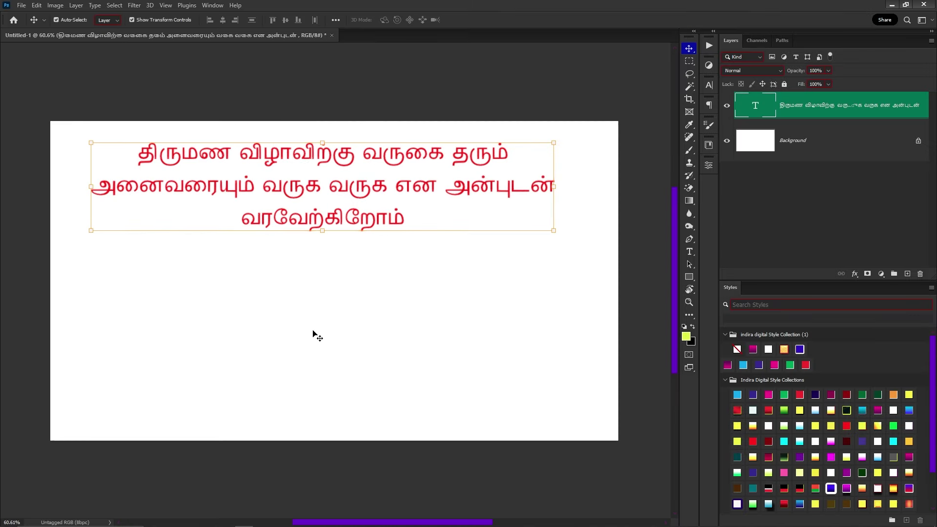
key(t)
click(242, 342)
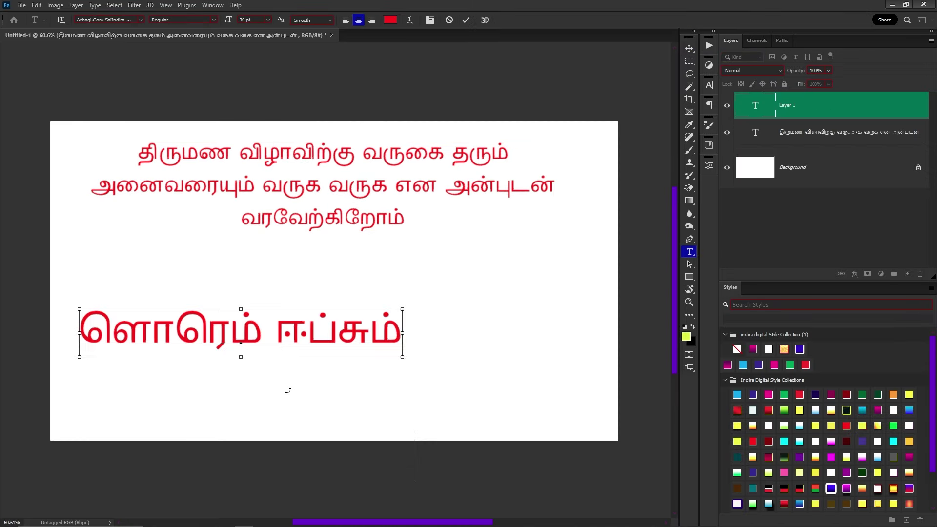
key(ctrl+v)
- Shrink the pasted text to 15 pt, tighten its leading, and center it under the original
key(ctrl+a)
key(ctrl+shift+comma)
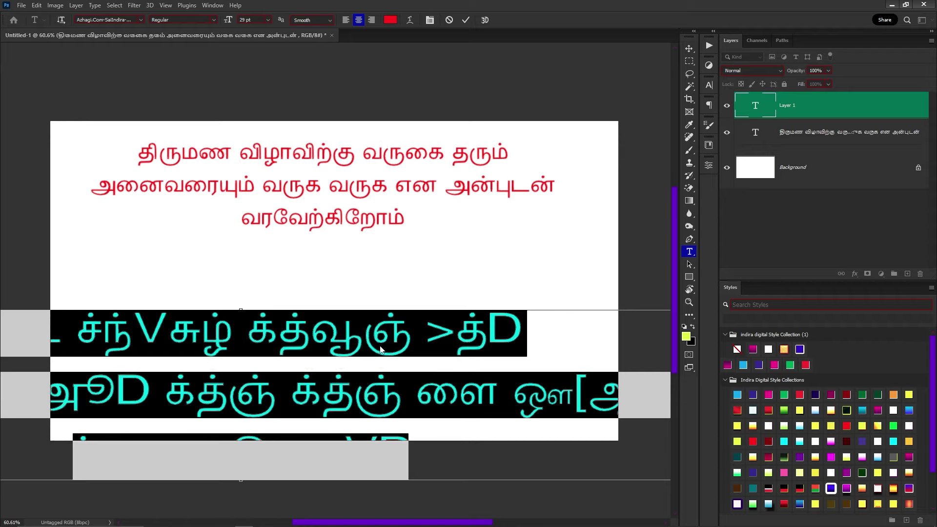
key(ctrl+shift+comma)
key(ctrl+shift+comma)
key(ctrl+shift+comma)
key(ctrl+shift+comma)
key(ctrl+shift+comma)
key(ctrl+shift+comma)
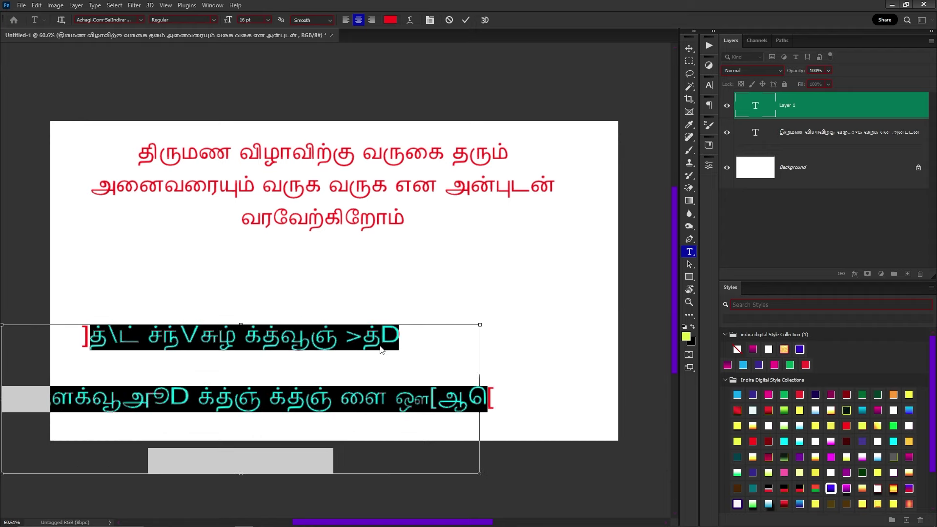
key(ctrl+shift+comma)
key(alt+Up)
key(alt+Up)
key(alt+Up)
key(alt+Up)
key(alt+Up)
key(alt+Up)
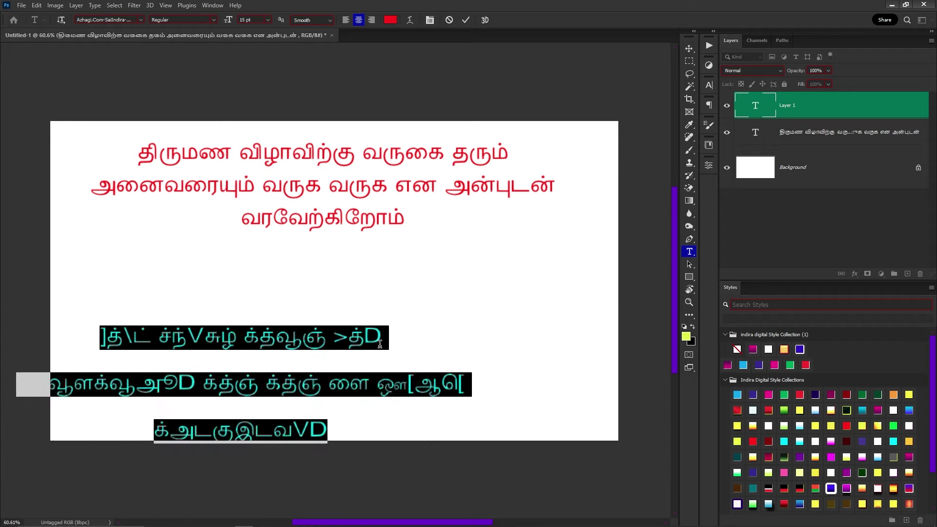
key(alt+Up)
key(alt+Up)
key(alt+Up)
key(alt+Up)
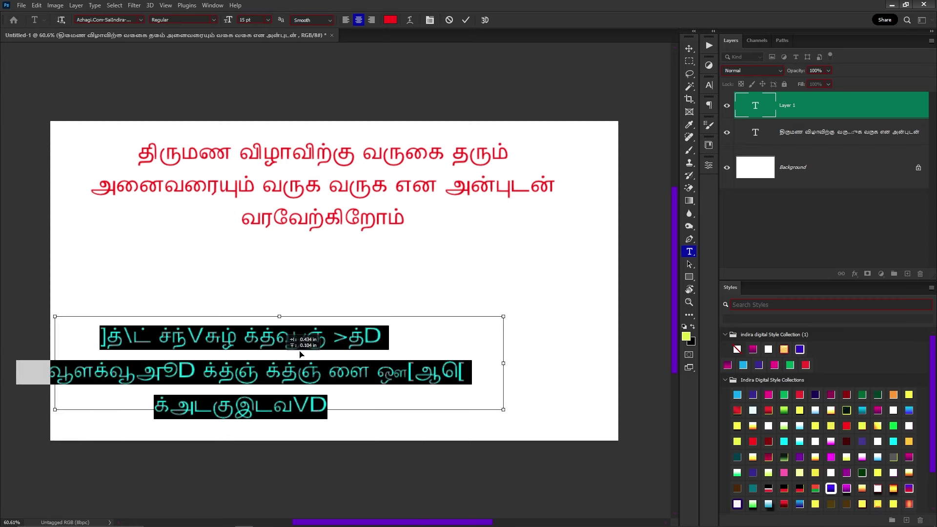
drag(245, 366, 362, 325)
key(ctrl+Return)
- Apply the SR-Tamil001 font to the new text layer
click(362, 324)
key(ctrl+a)
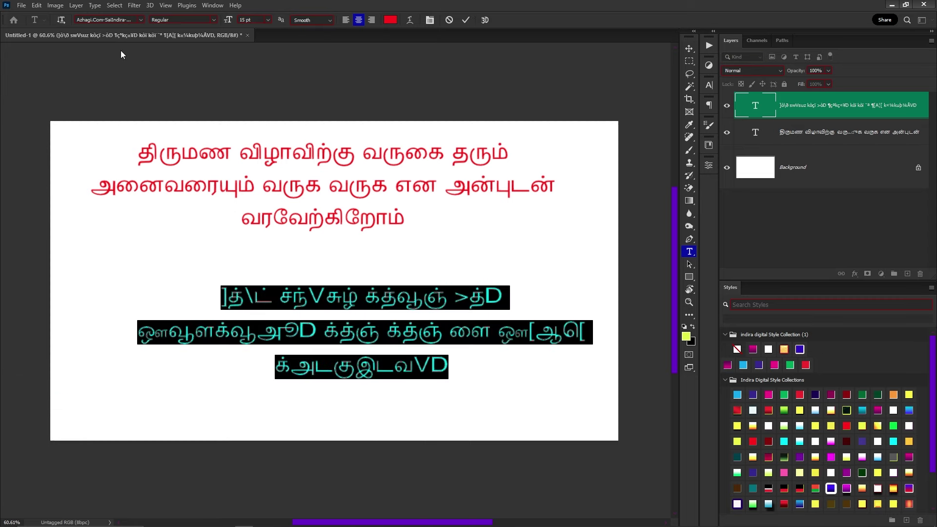
click(141, 20)
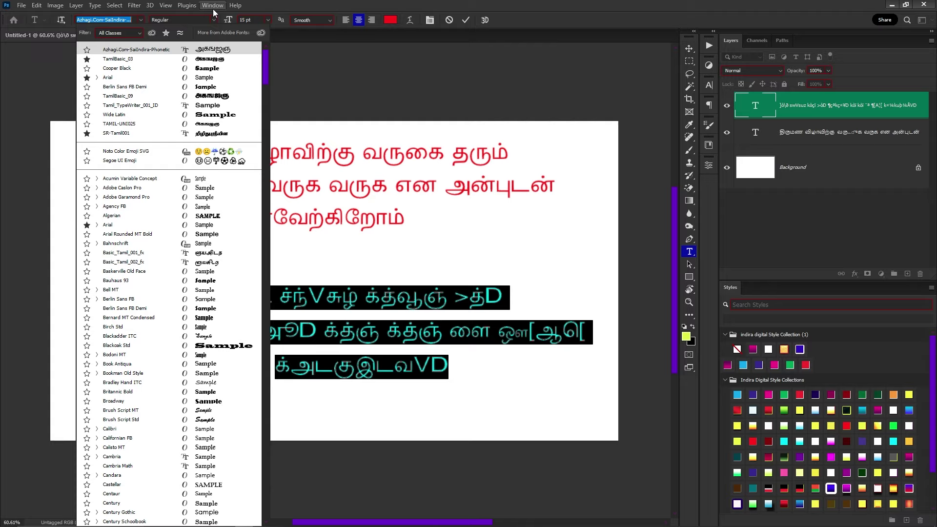
key(Down)
key(Down)
key(Down)
key(Down)
key(Down)
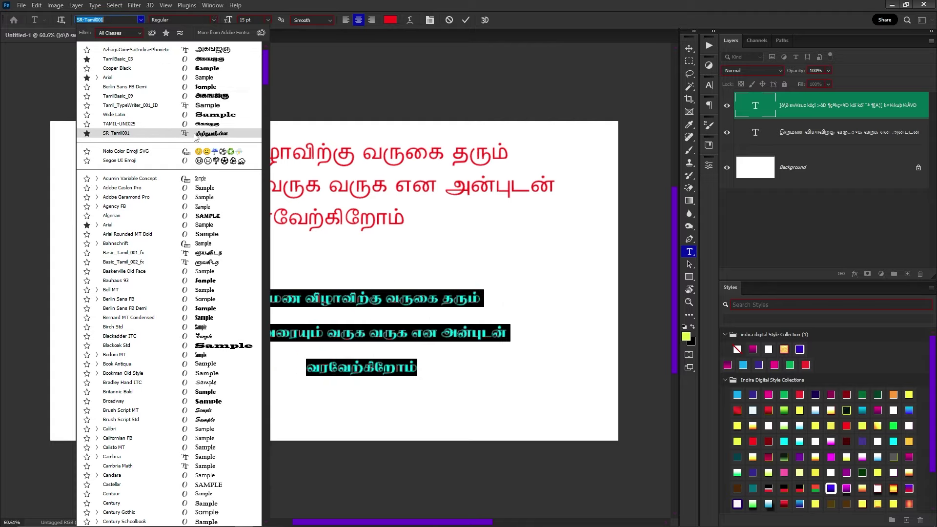
click(195, 134)
click(364, 352)
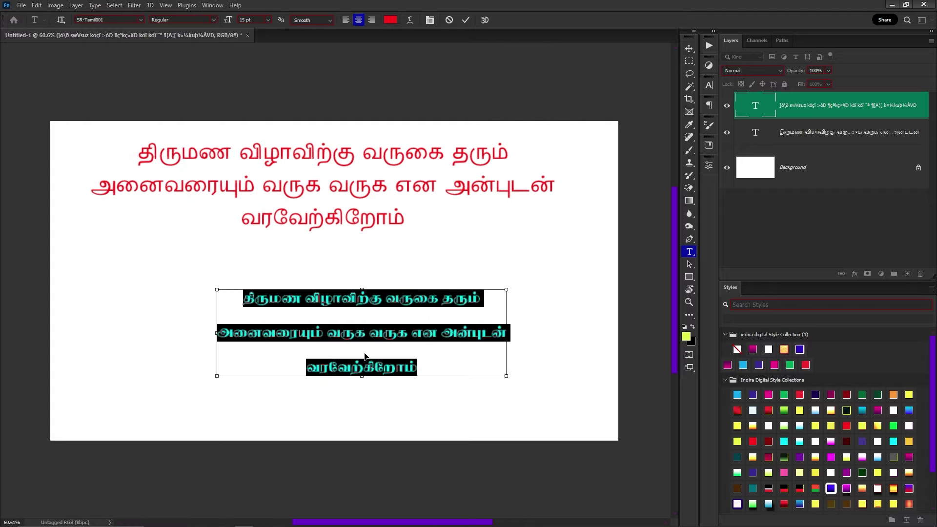
key(ctrl+Return)
- Reopen the lower Tamil text layer, select all its text, and commit it again
scroll(365, 352, up, 3)
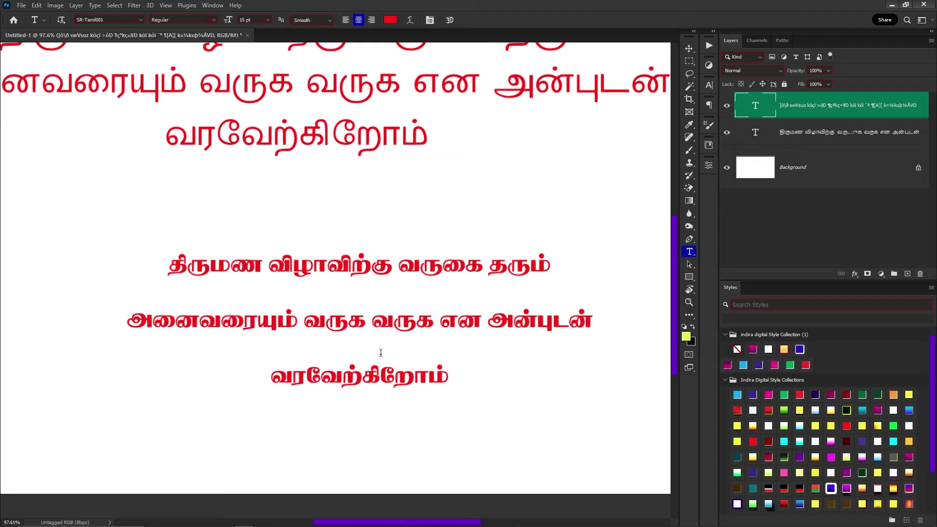
scroll(434, 363, down, 1)
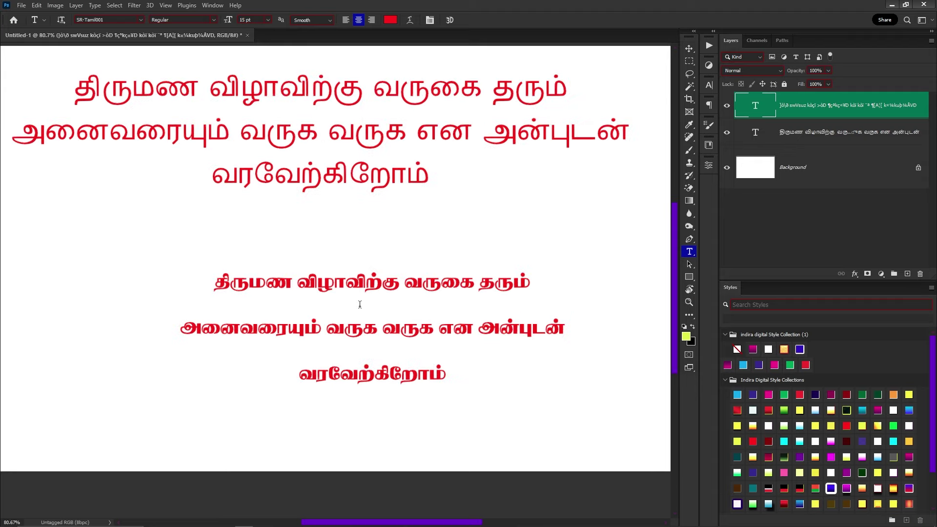
click(366, 317)
key(ctrl+a)
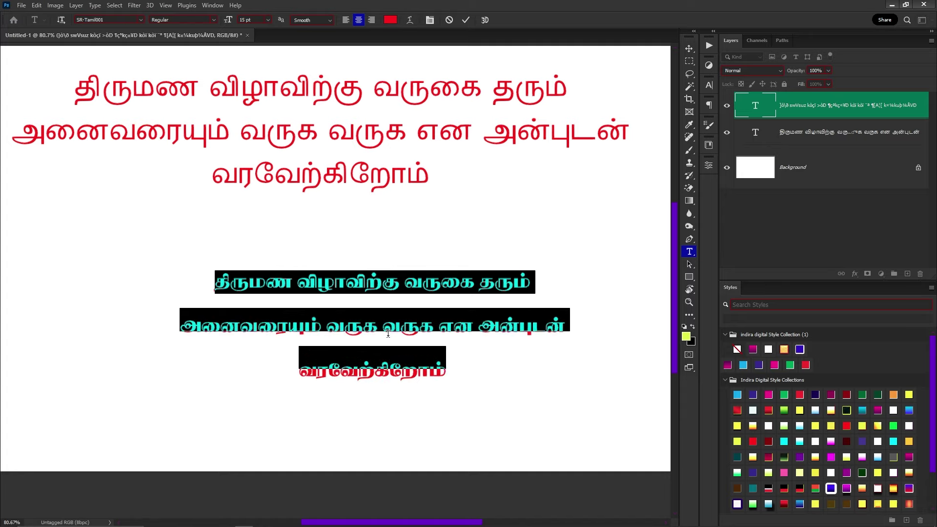
key(ctrl+Return)
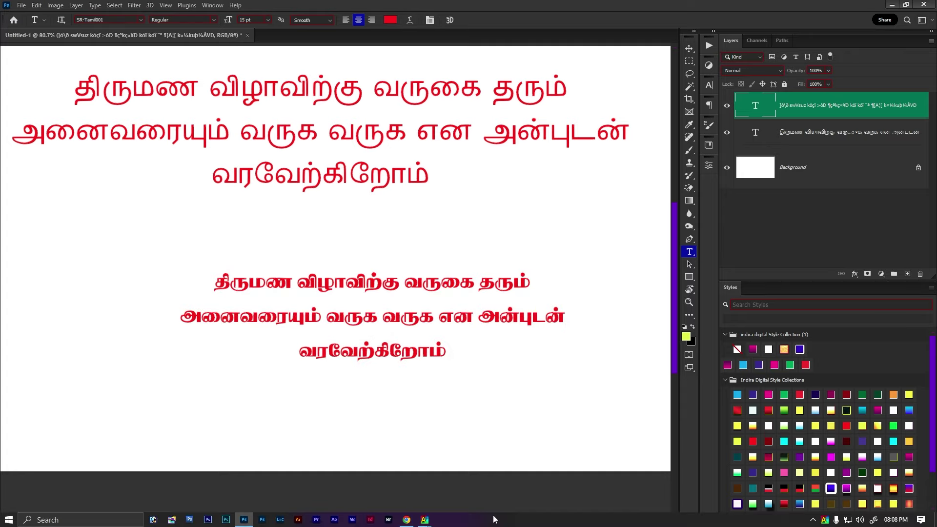
- Return to the Google Docs Tamil welcome document and place the caret at the end of the text
click(406, 520)
scroll(334, 325, down, 1)
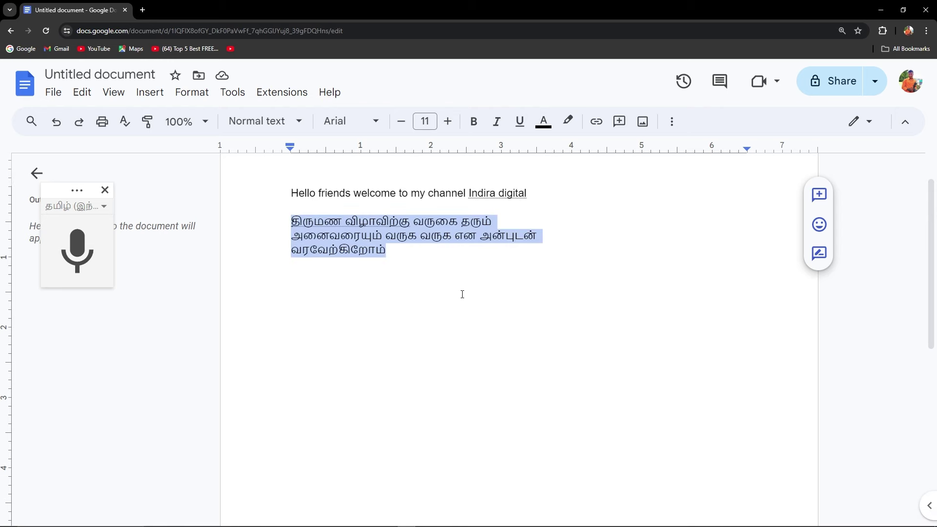
click(443, 276)
key(Return)
key(Return)
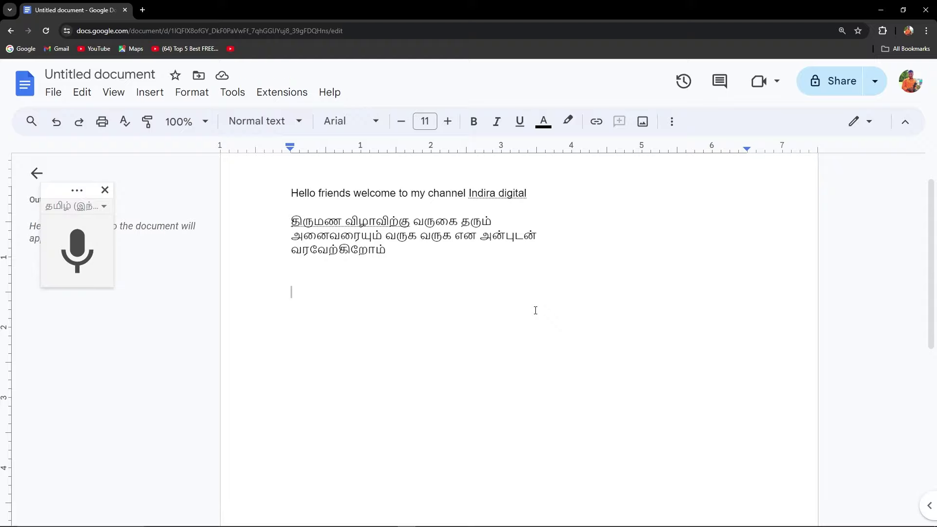
key(BackSpace)
key(BackSpace)
key(BackSpace)
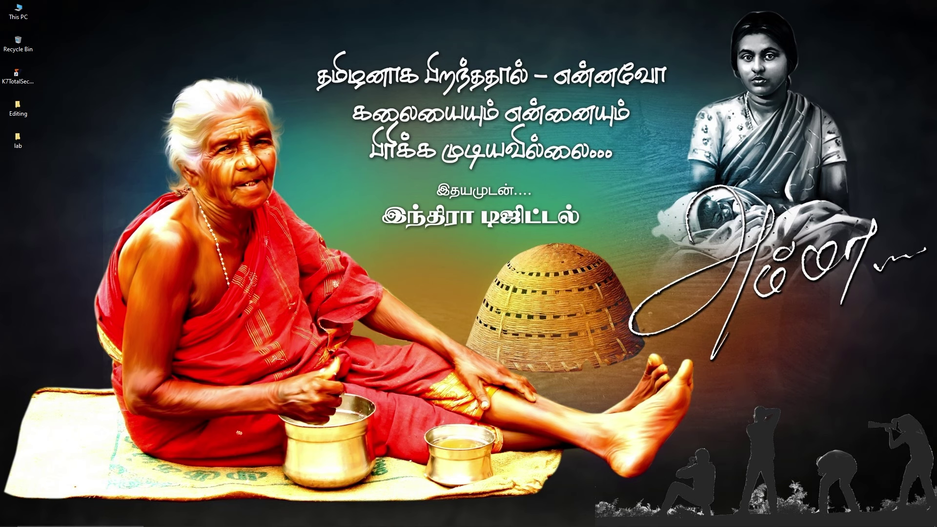
mouse_move(839, 520)
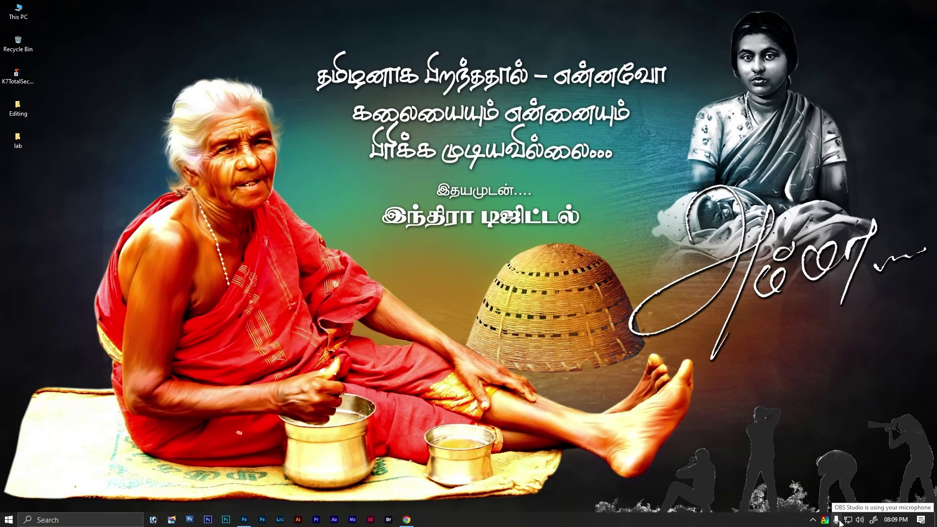
right_click(607, 308)
click(584, 332)
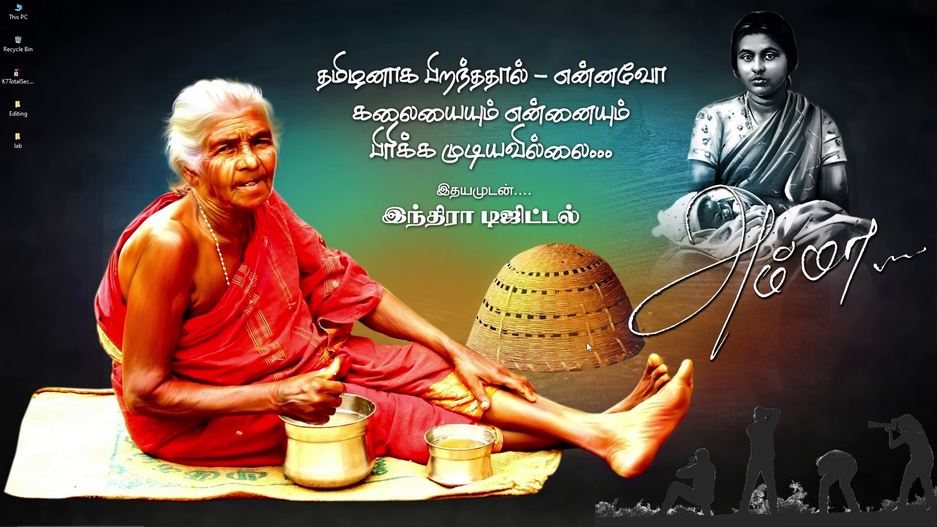